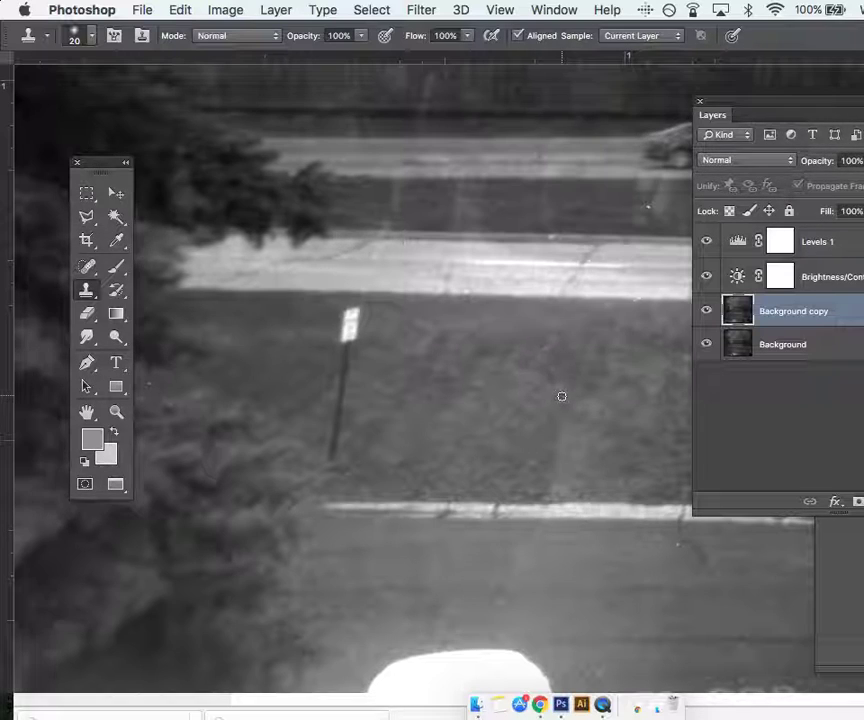
Step: Zoom out until the whole photo shows and move the Layers panel clear of it
right_click(500, 602)
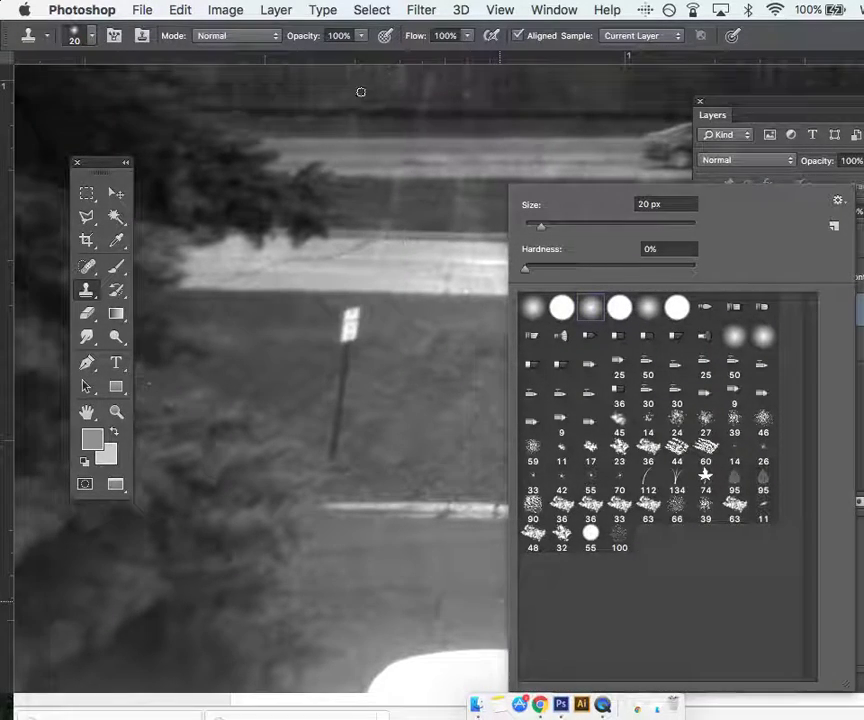
key("Escape")
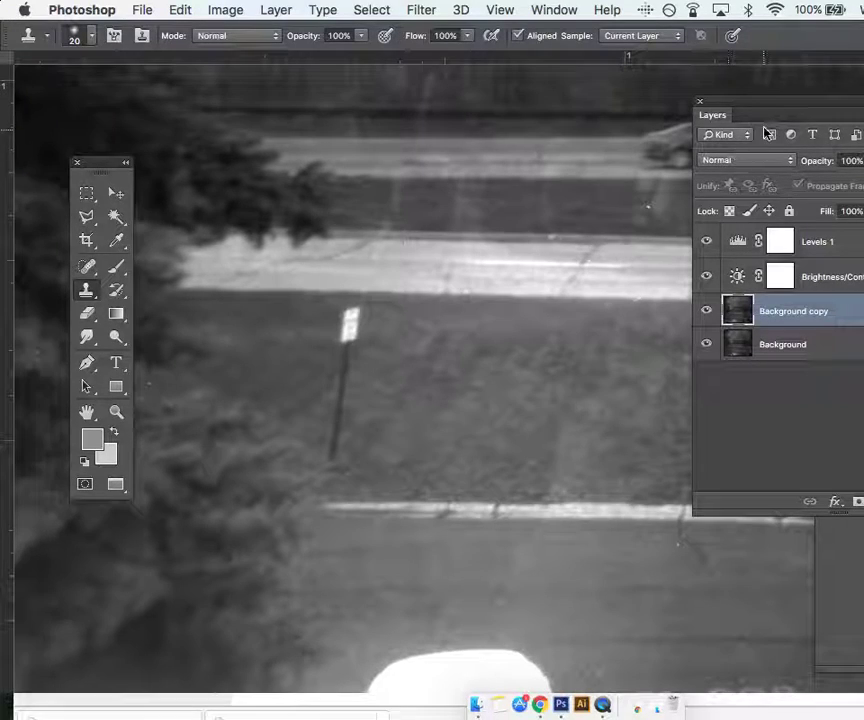
left_click_drag(767, 110, 550, 73)
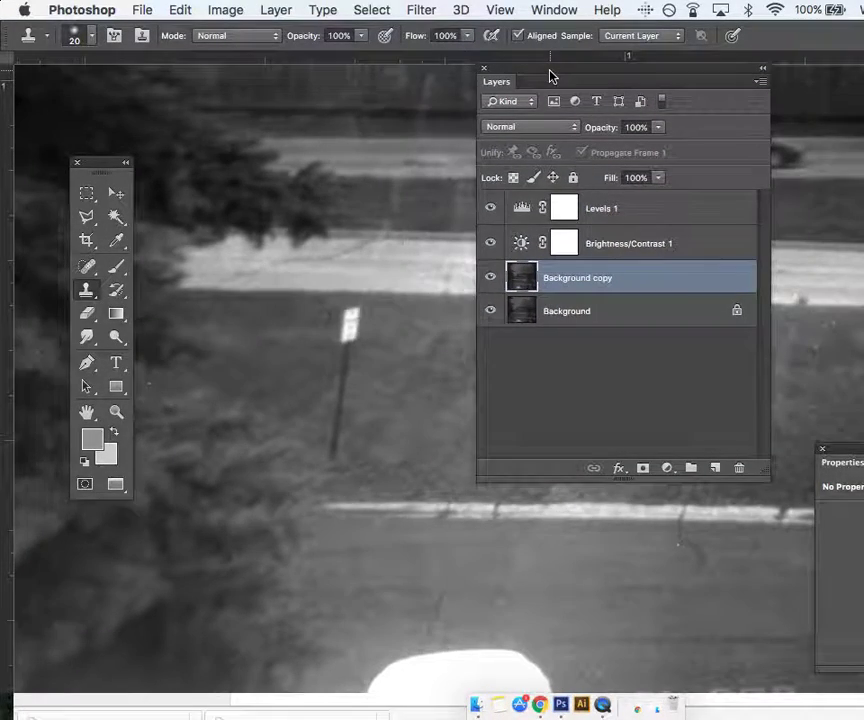
key("super+0")
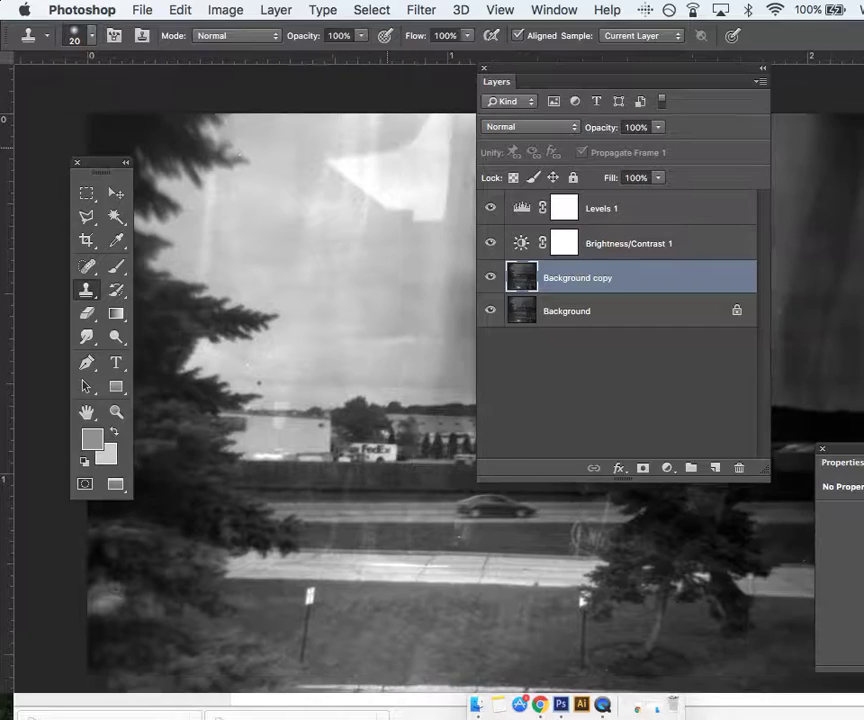
left_click_drag(604, 71, 860, 100)
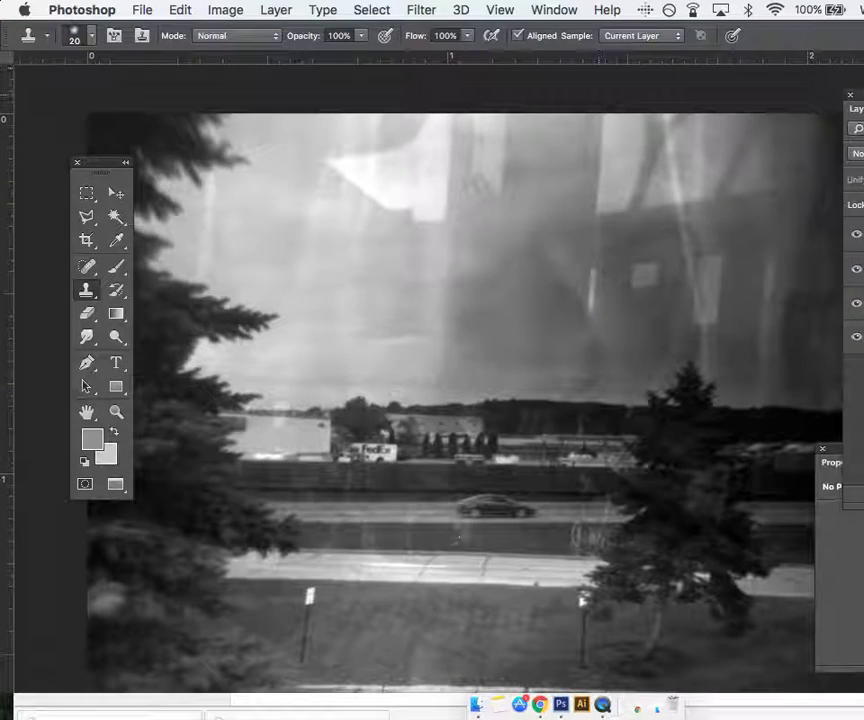
key("super+0")
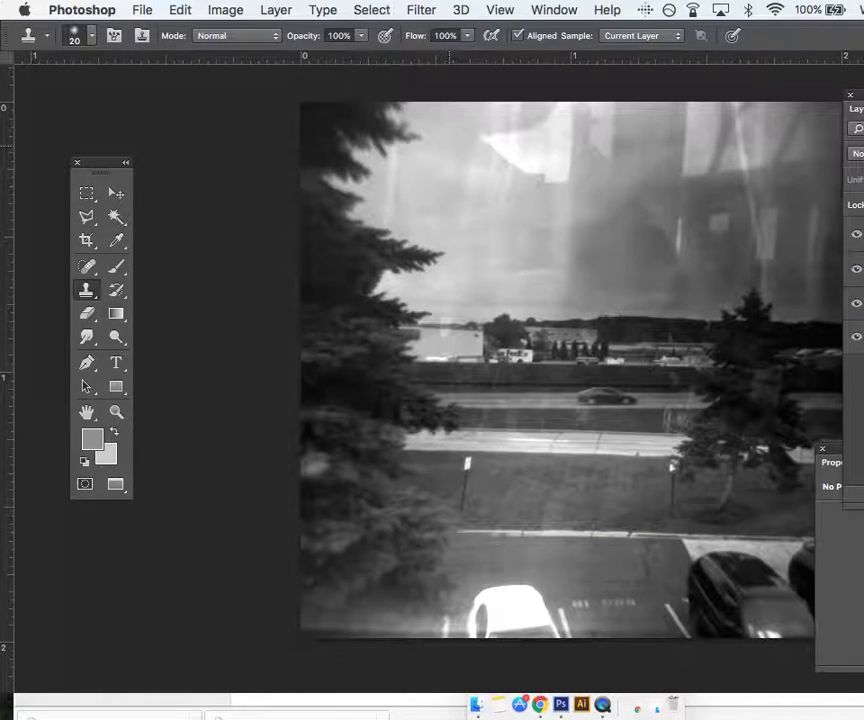
Step: Try to set the foreground color to magenta while the image is in Grayscale mode
left_click(224, 12)
mouse_move(225, 35)
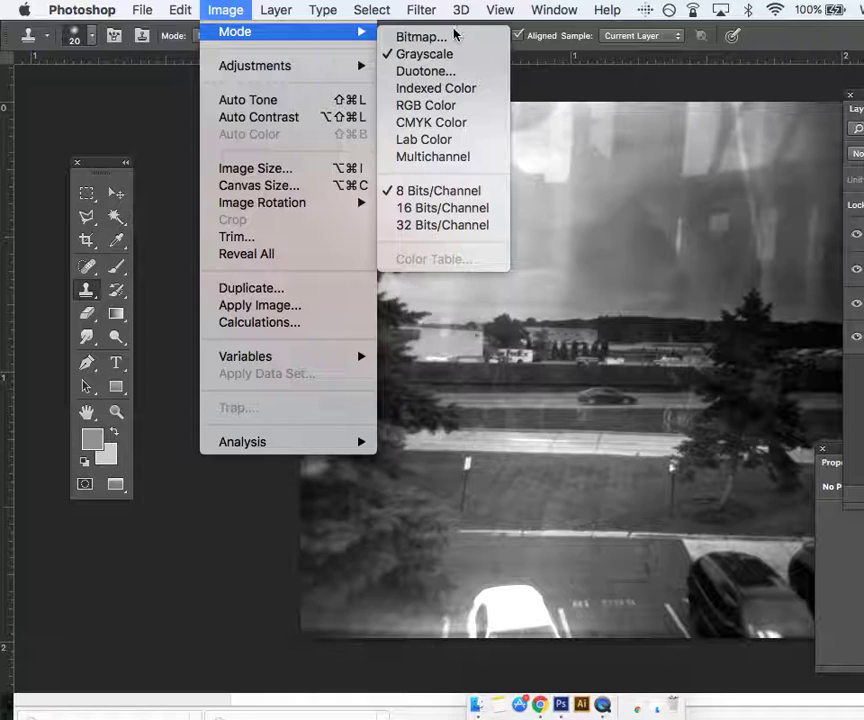
left_click(88, 443)
left_click(534, 188)
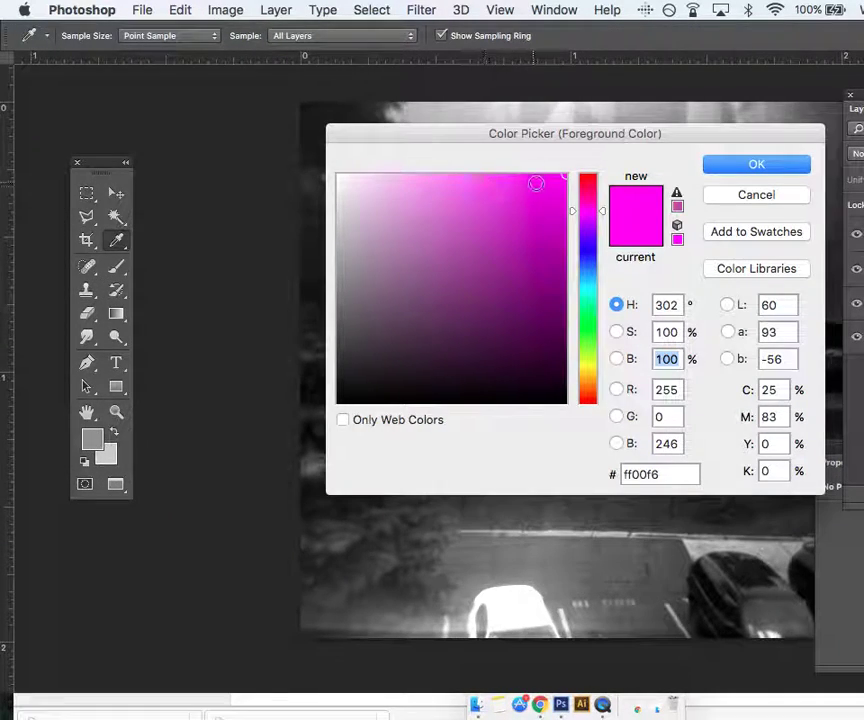
left_click(756, 164)
key("s")
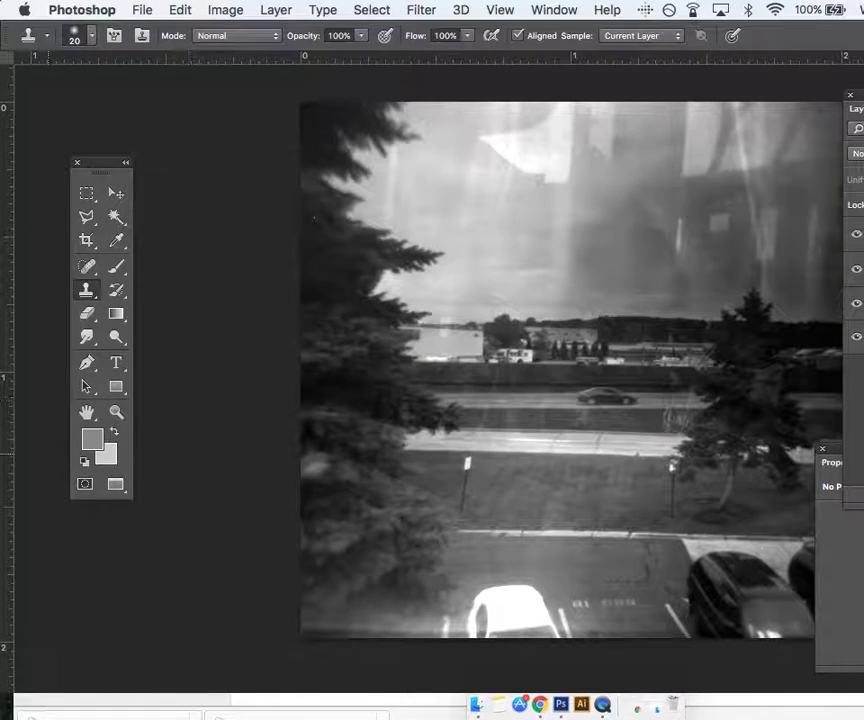
Step: Set the foreground color to the blue #21aced and return to the Clone Stamp tool
left_click(91, 443)
left_click(590, 277)
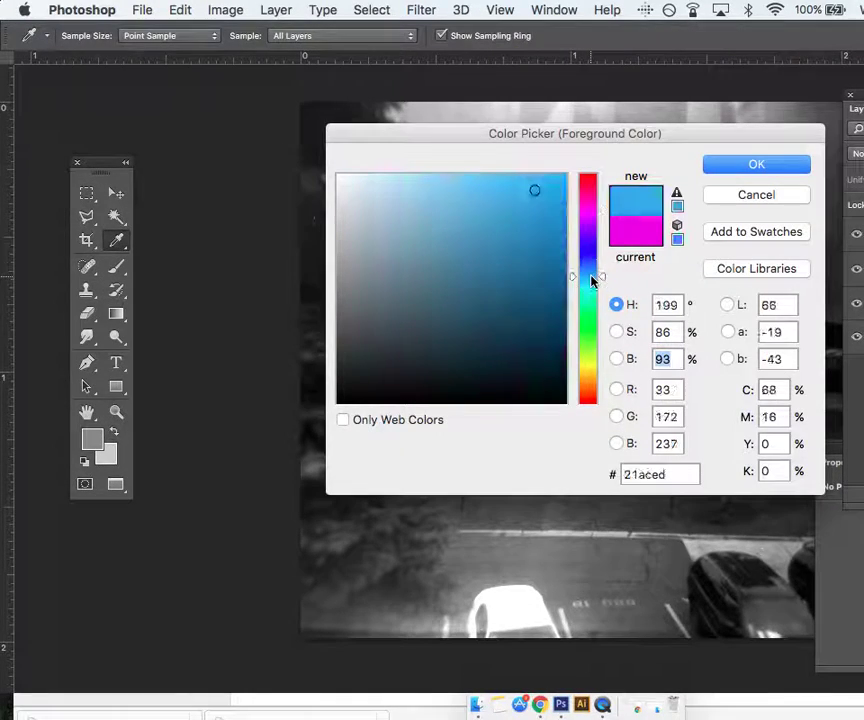
left_click(736, 166)
key("s")
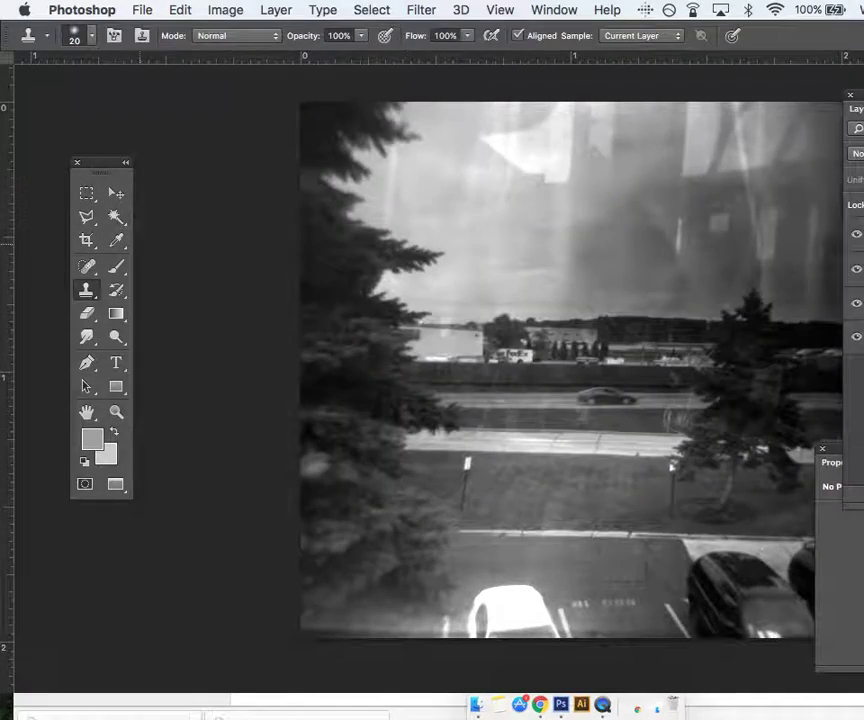
Step: Try converting the image to RGB Color mode without flattening, with the photo and Layers panel both in view
left_click(216, 13)
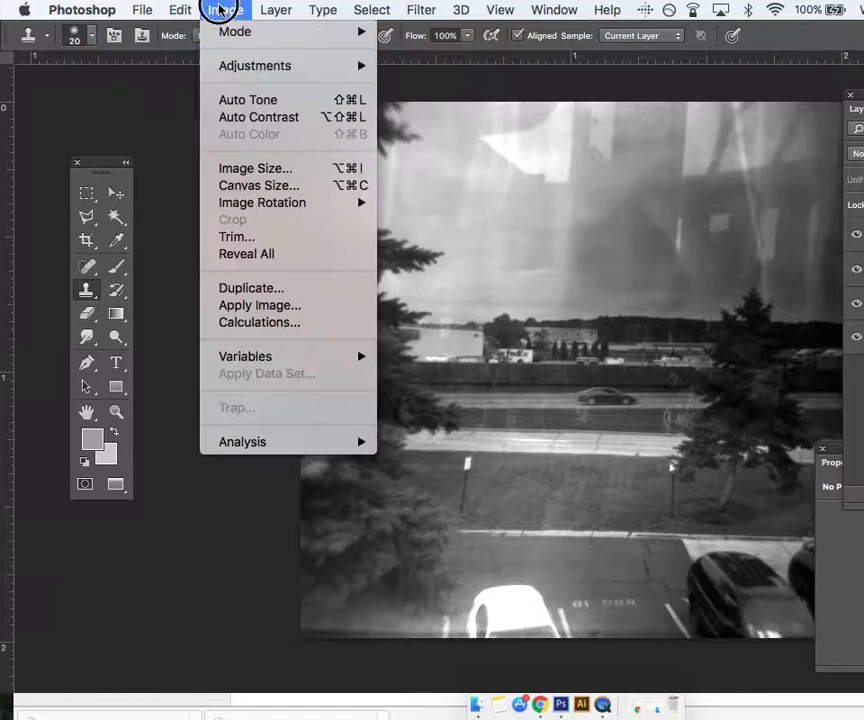
mouse_move(330, 32)
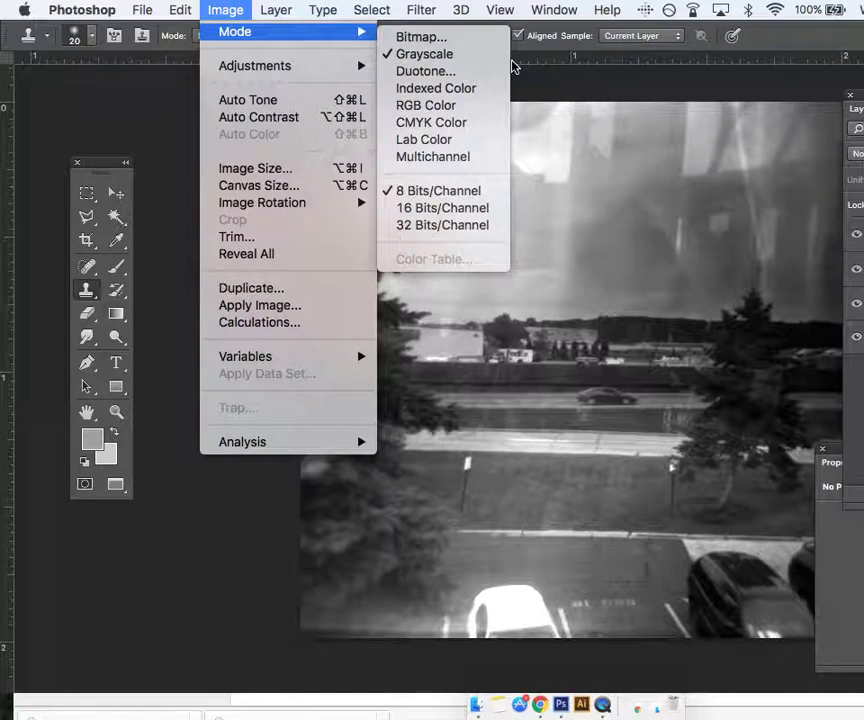
left_click(467, 107)
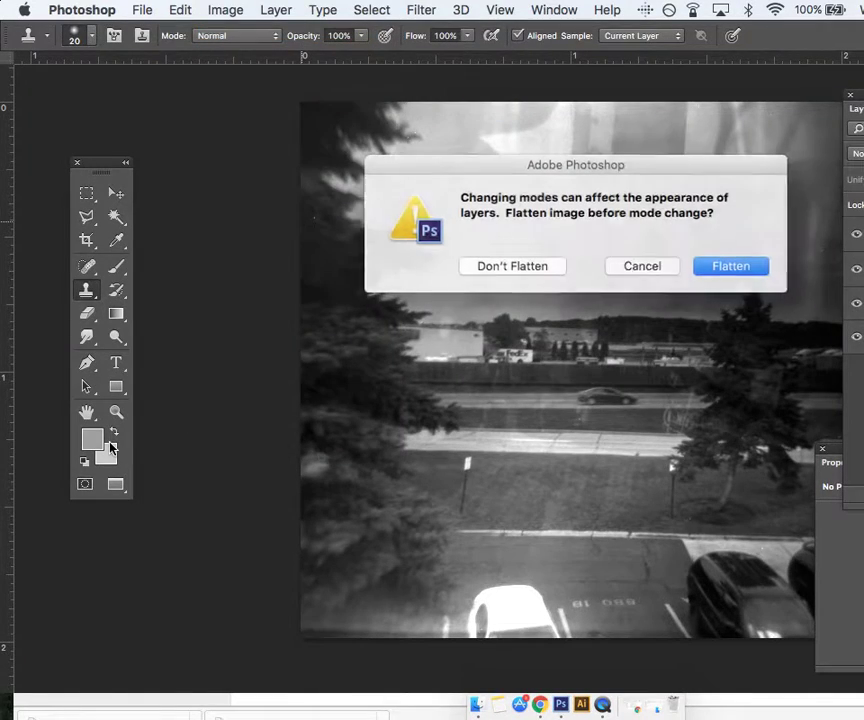
left_click(516, 267)
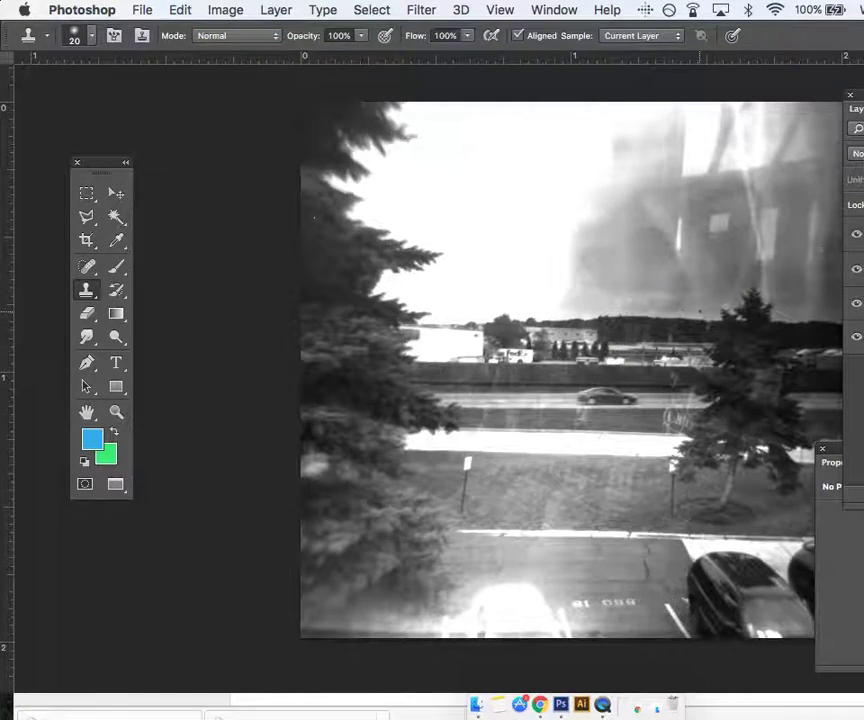
scroll(557, 370, "right", 5)
scroll(557, 370, "down", 2)
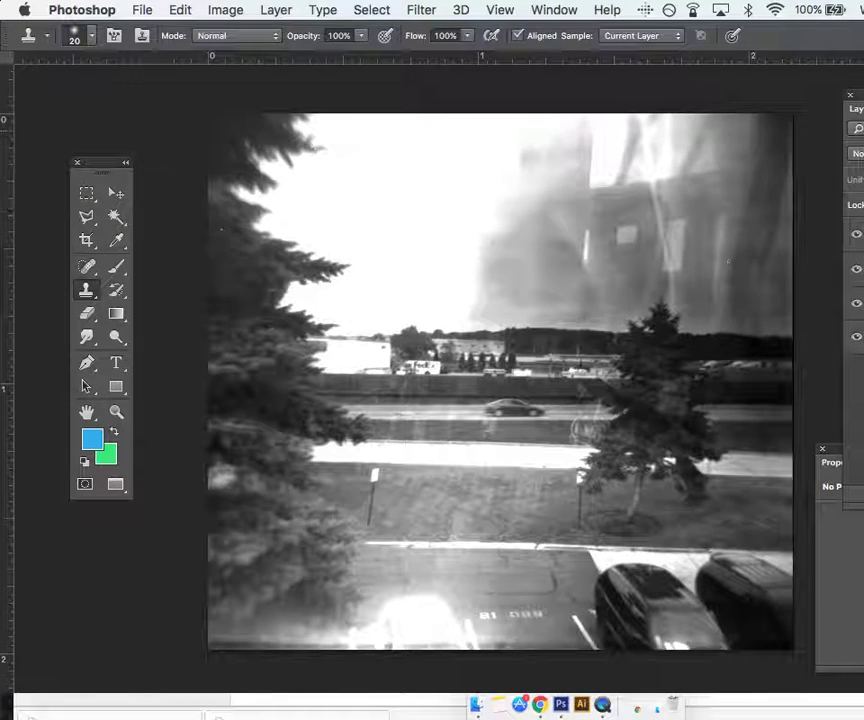
left_click_drag(860, 96, 662, 70)
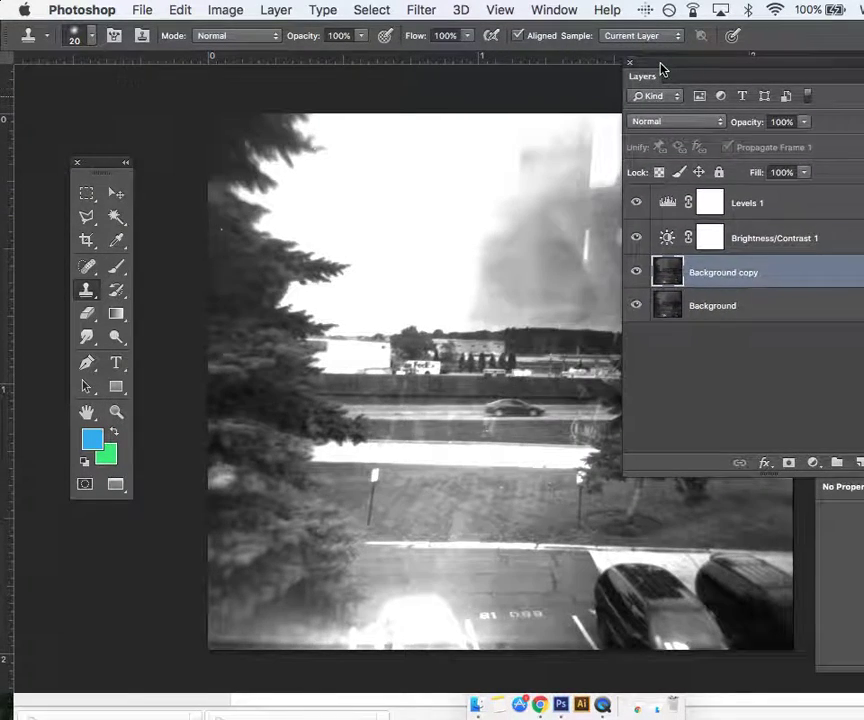
Step: Undo the mode conversion and check the Brightness/Contrast 1 and Levels 1 adjustment layers
left_click(177, 9)
left_click(185, 31)
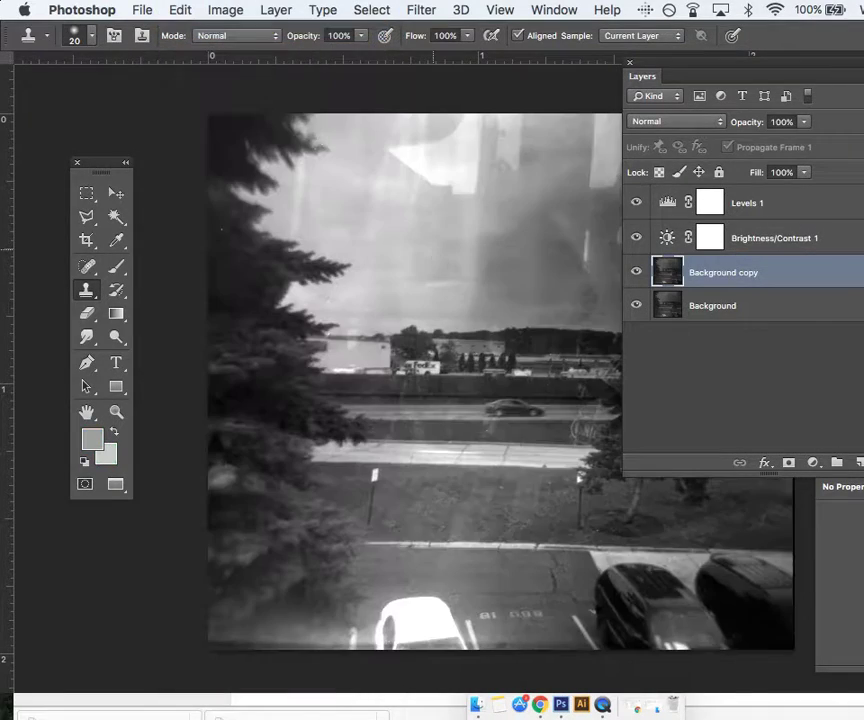
left_click(743, 196)
left_click(750, 226)
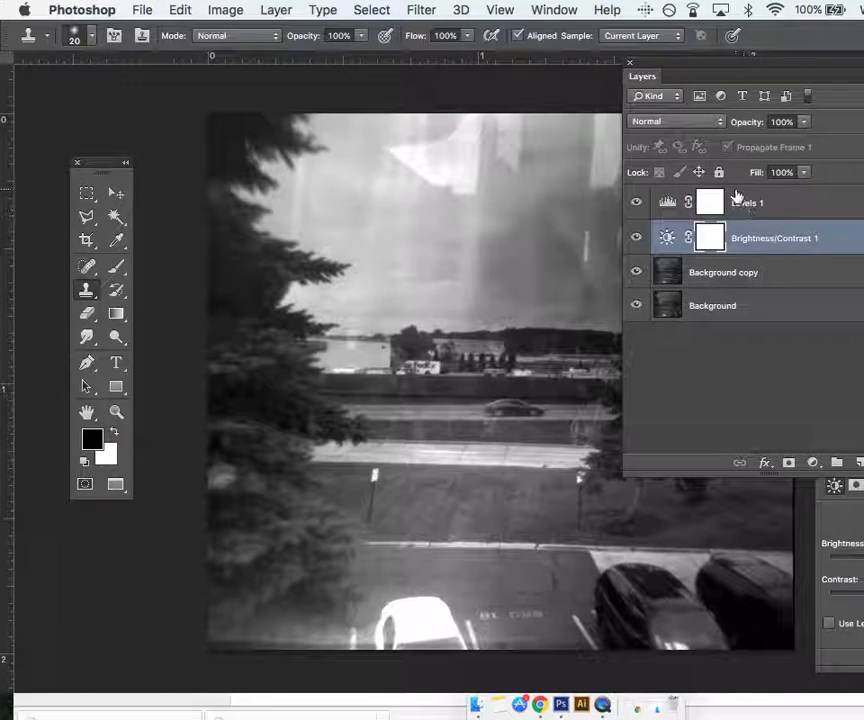
left_click(679, 203)
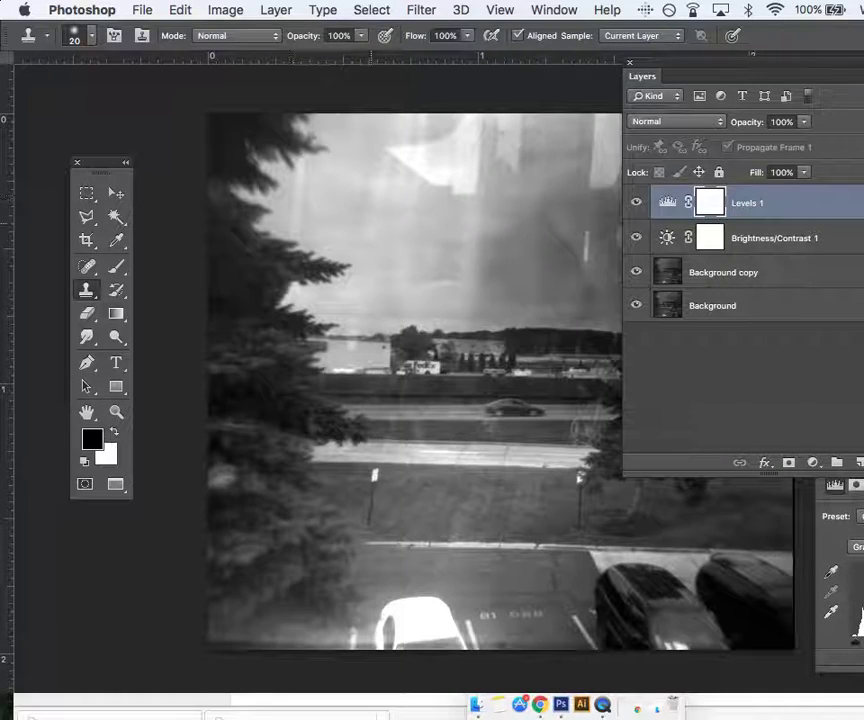
Step: Select the Background copy layer and convert the image to RGB Color mode without flattening its layers
left_click(737, 267)
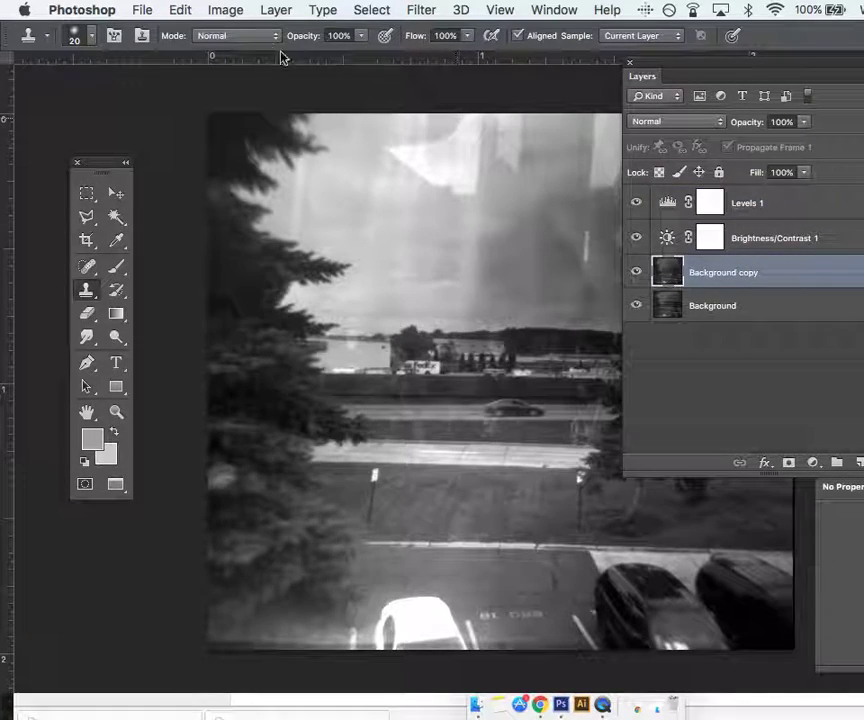
left_click(226, 11)
mouse_move(300, 31)
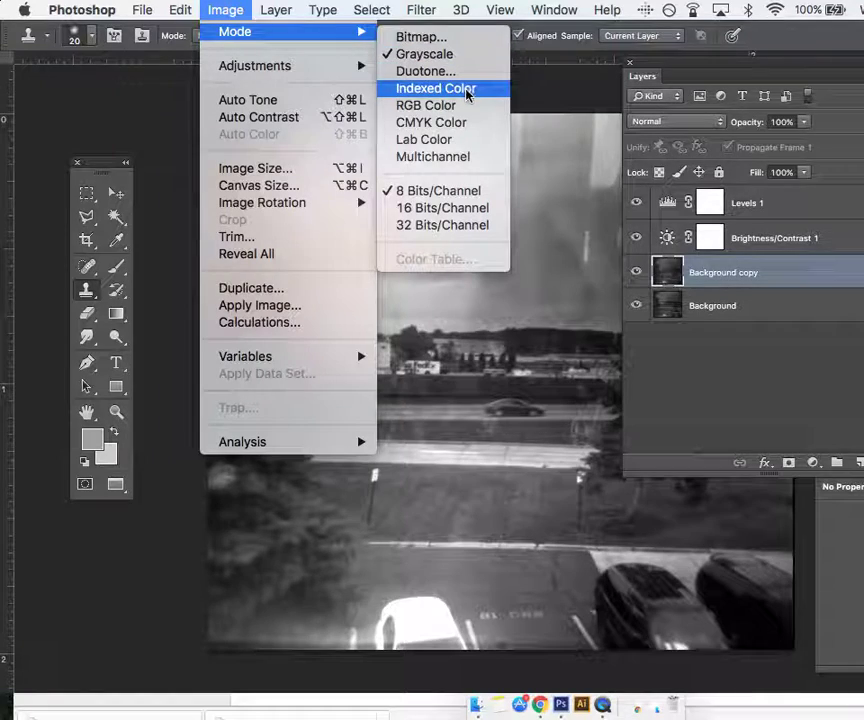
left_click(463, 107)
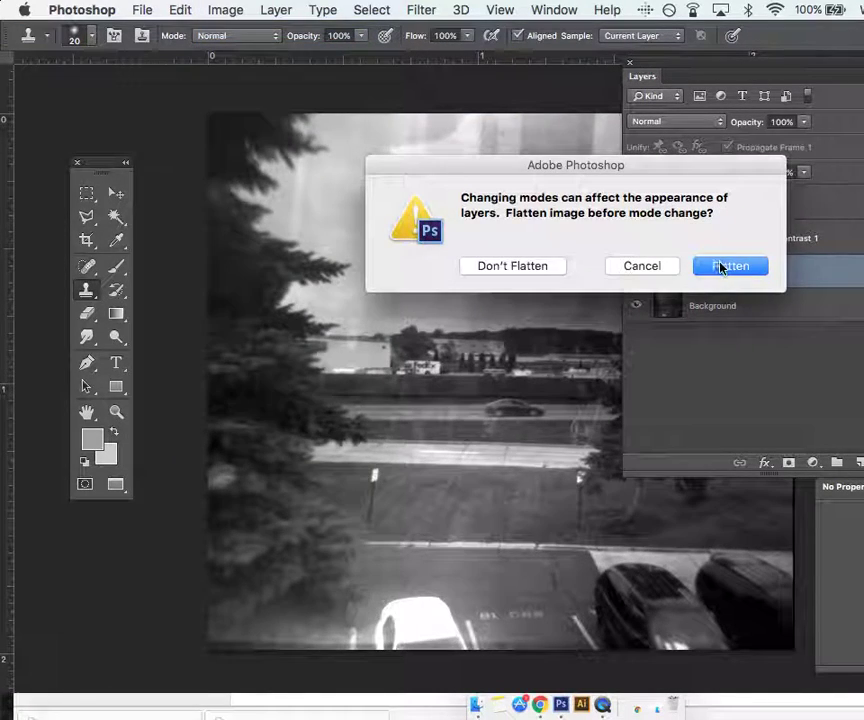
left_click(554, 267)
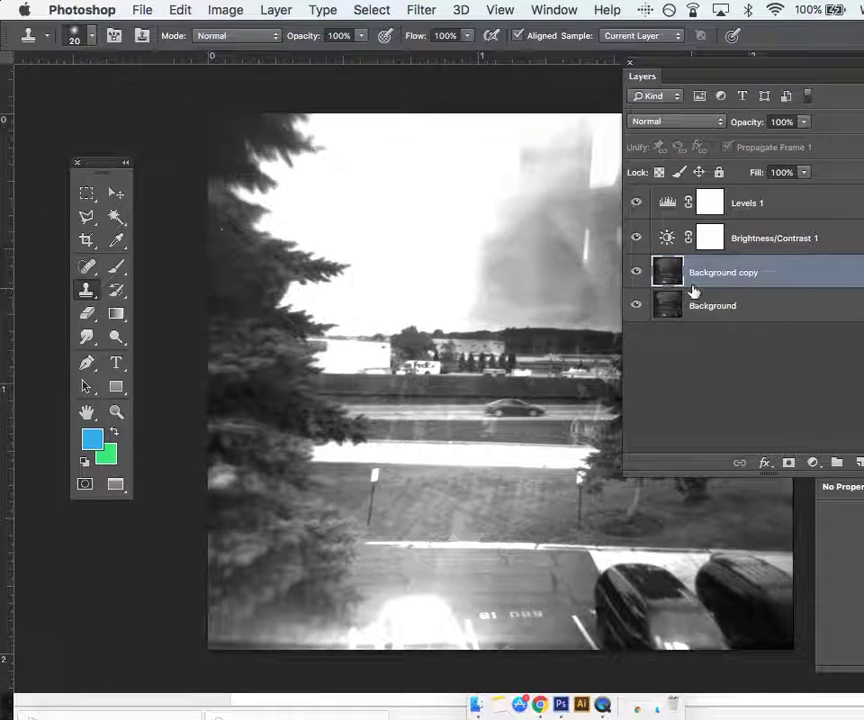
Step: Compare the photo with each adjustment layer switched off, leaving Levels 1 hidden and Brightness/Contrast 1 shown
left_click(636, 203)
left_click(634, 238)
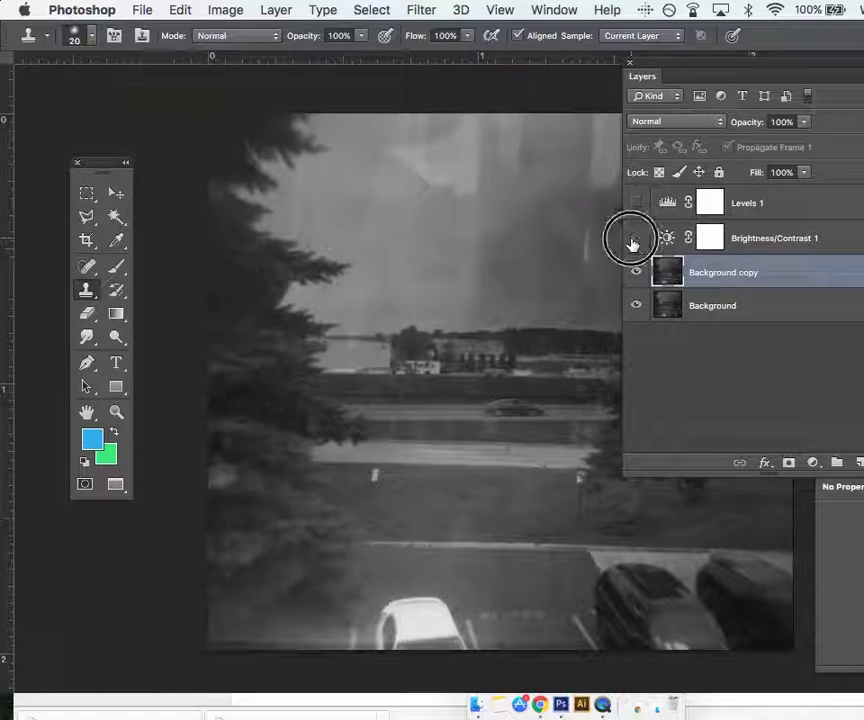
left_click(638, 204)
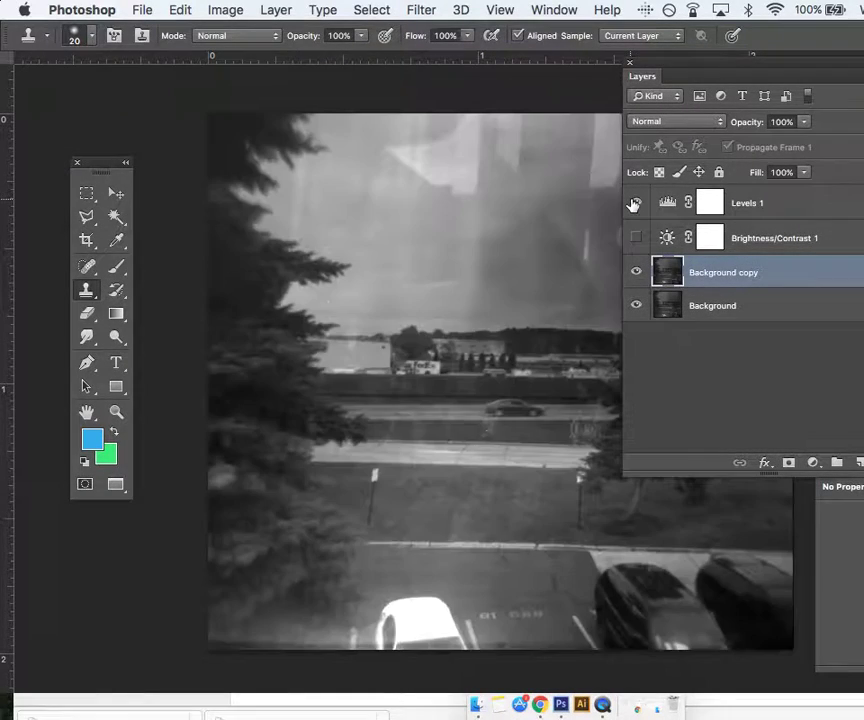
left_click(635, 236)
left_click(634, 206)
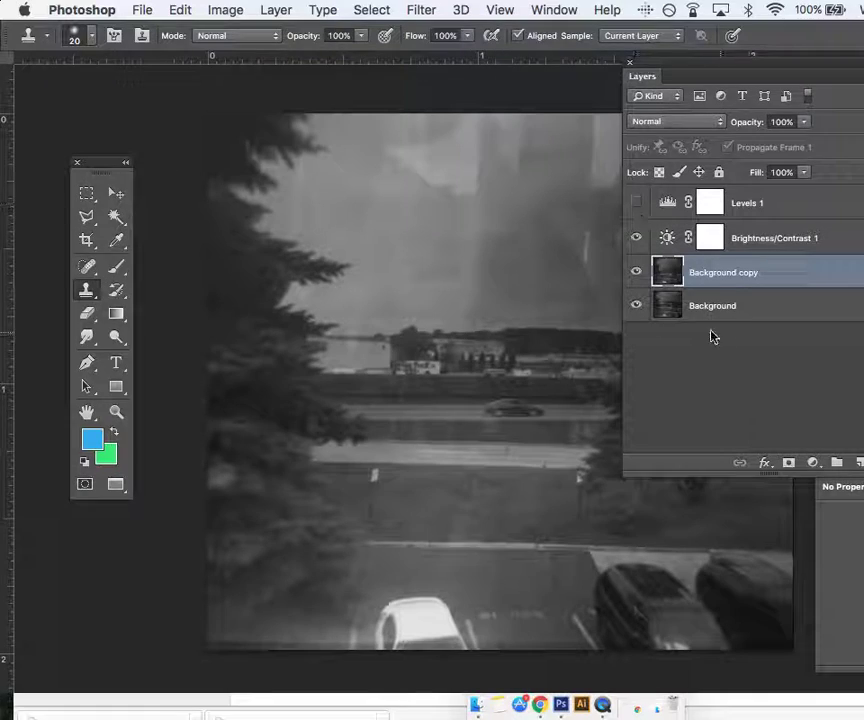
Step: Zoom out and arrange the whole photo and the Layers panel side by side
scroll(450, 380, "right", 5)
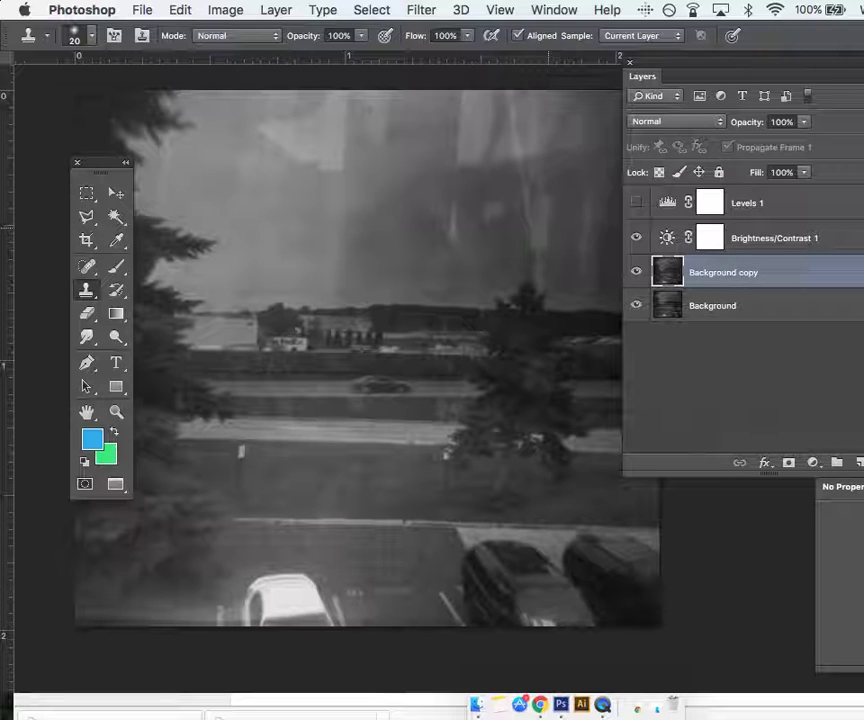
key("super+minus")
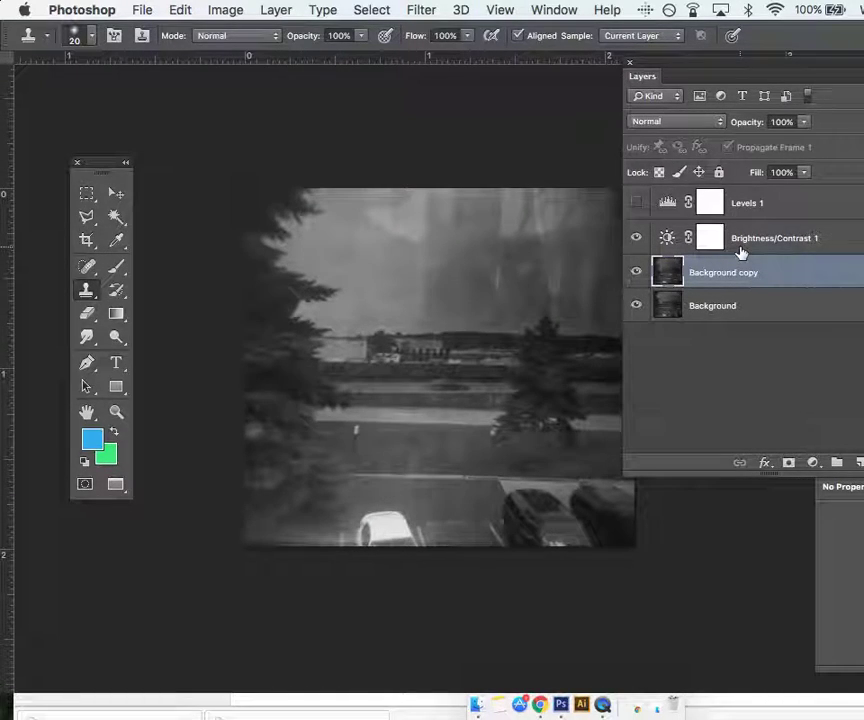
left_click_drag(744, 71, 770, 150)
left_click_drag(558, 230, 469, 162)
left_click_drag(757, 151, 680, 119)
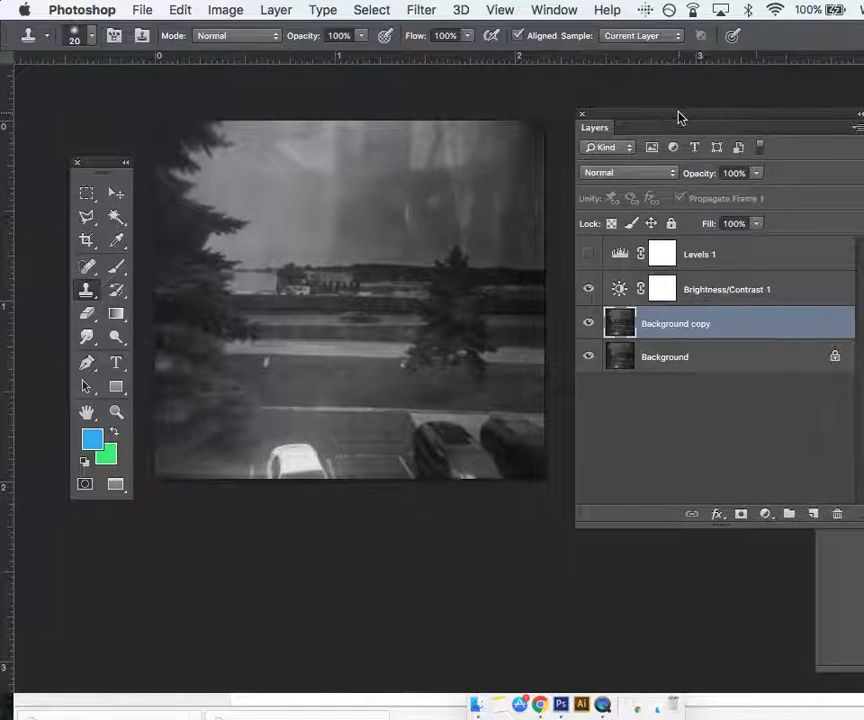
Step: Set up the Brush tool with a size of 175 and an opacity of 41%
key("b")
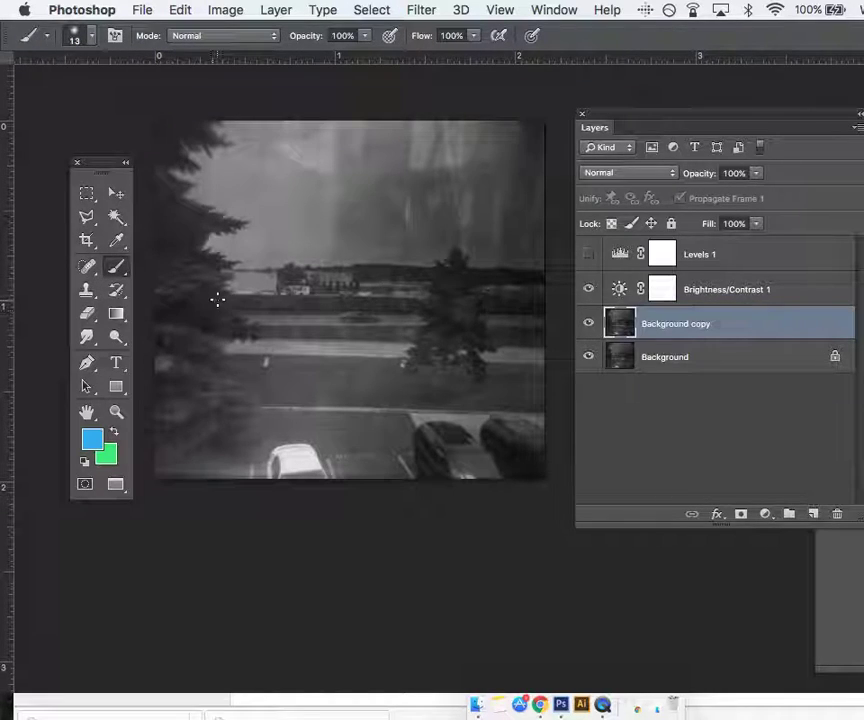
key("bracketright")
key("bracketright")
key("bracketright")
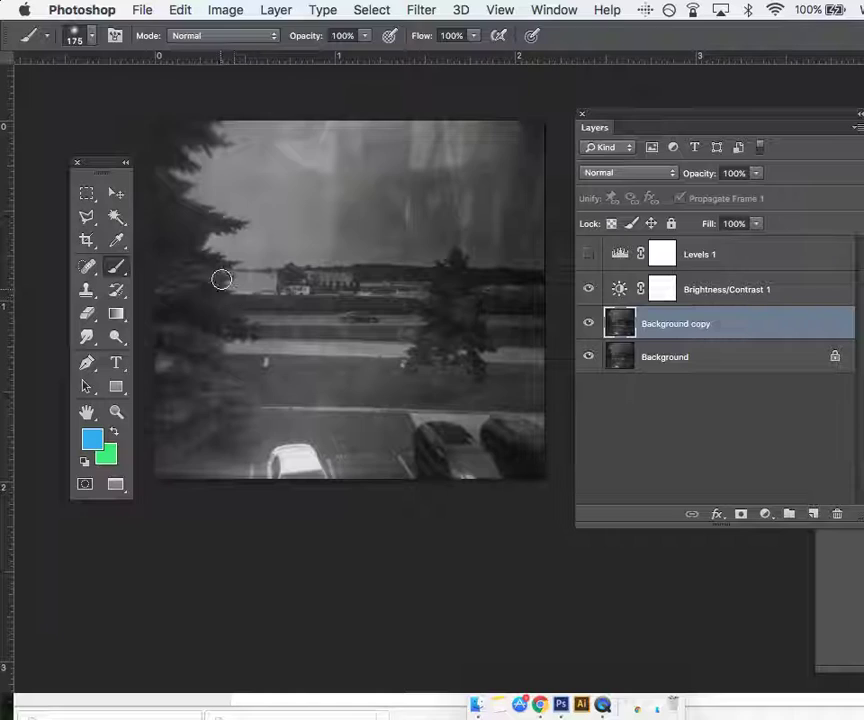
left_click(365, 36)
left_click_drag(367, 55, 322, 57)
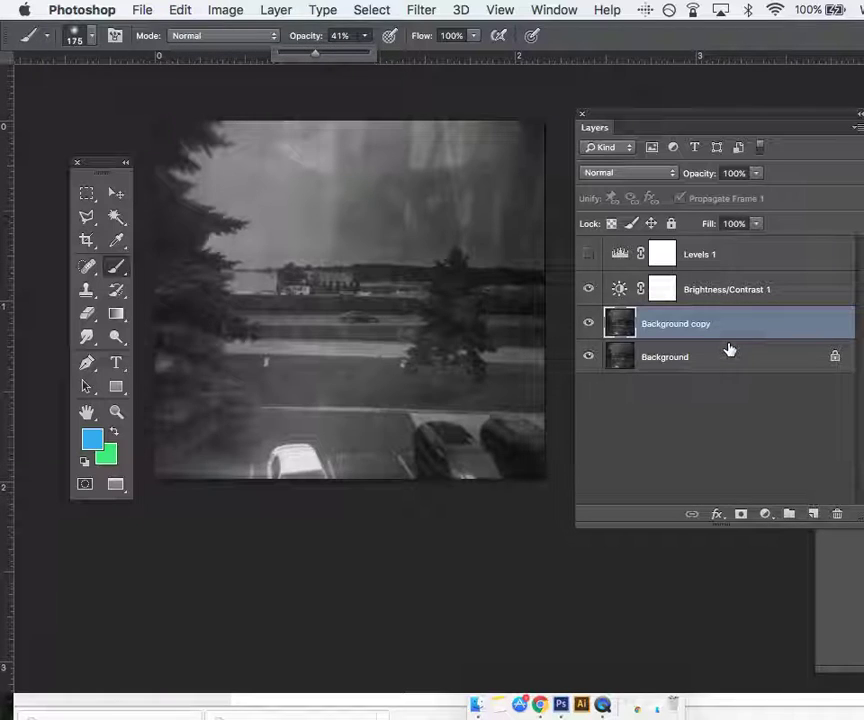
Step: Try painting blue over the sky directly on the Background copy layer, and undo the stroke
mouse_move(378, 235)
left_mouse_down()
mouse_move(394, 183)
mouse_move(363, 248)
mouse_move(412, 184)
mouse_move(389, 229)
mouse_move(395, 238)
mouse_move(435, 187)
mouse_move(428, 226)
left_mouse_up()
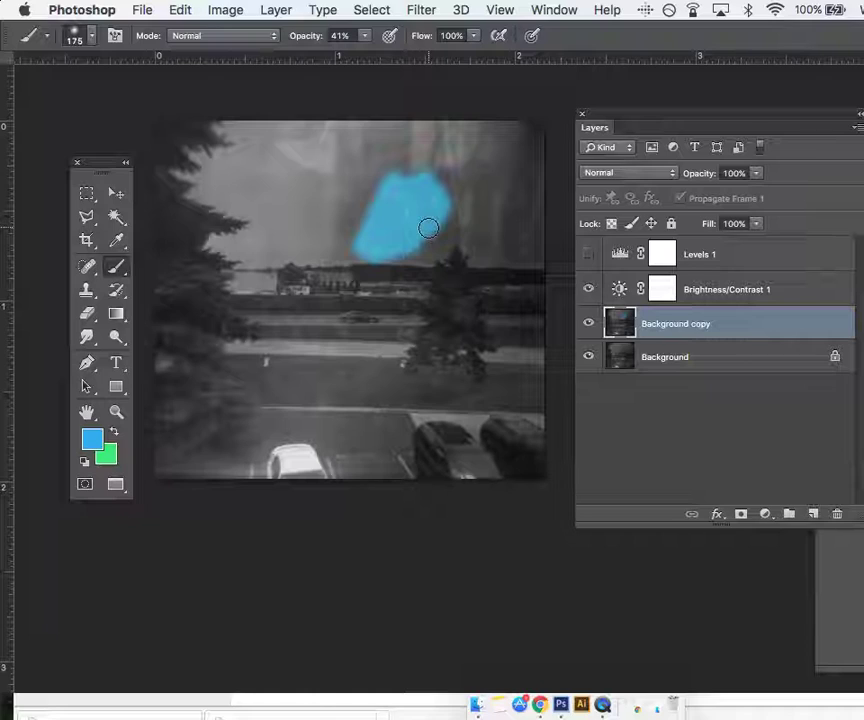
left_click(180, 10)
left_click(190, 31)
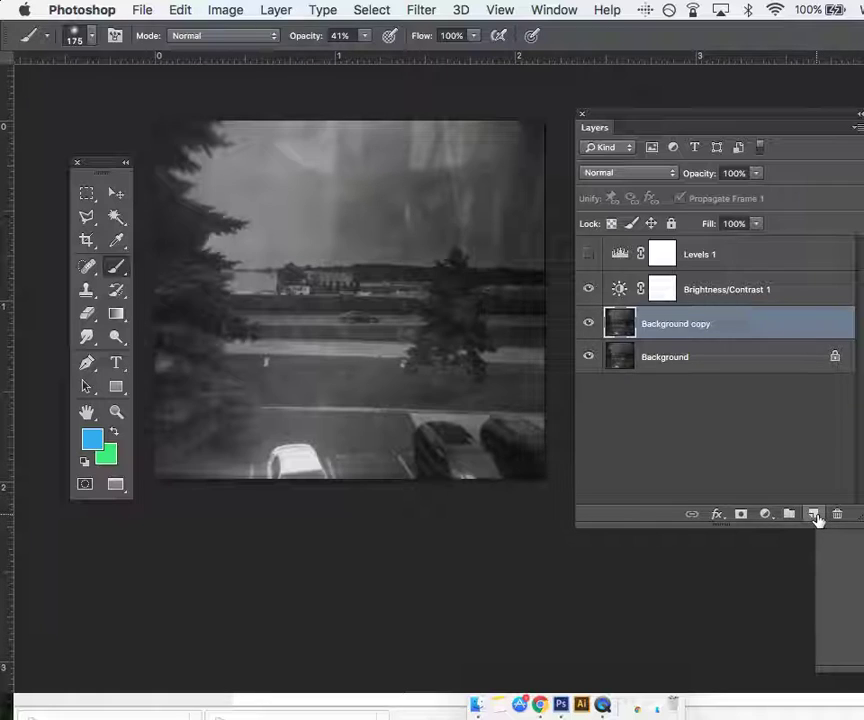
Step: Add a new layer above Background copy and paint a blue patch in the sky on it at 100% brush opacity
left_click(815, 514)
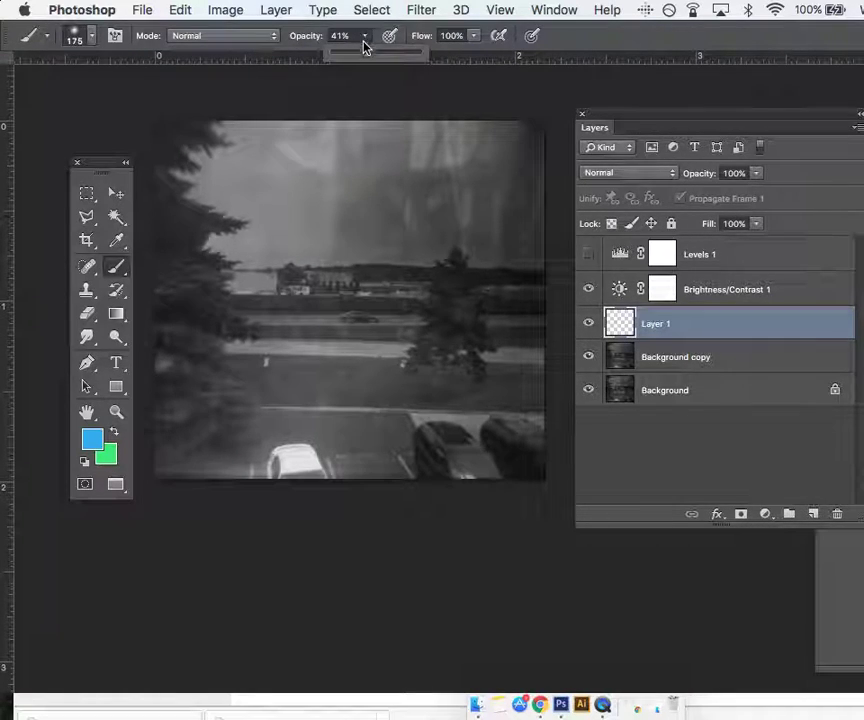
left_click_drag(368, 57, 472, 58)
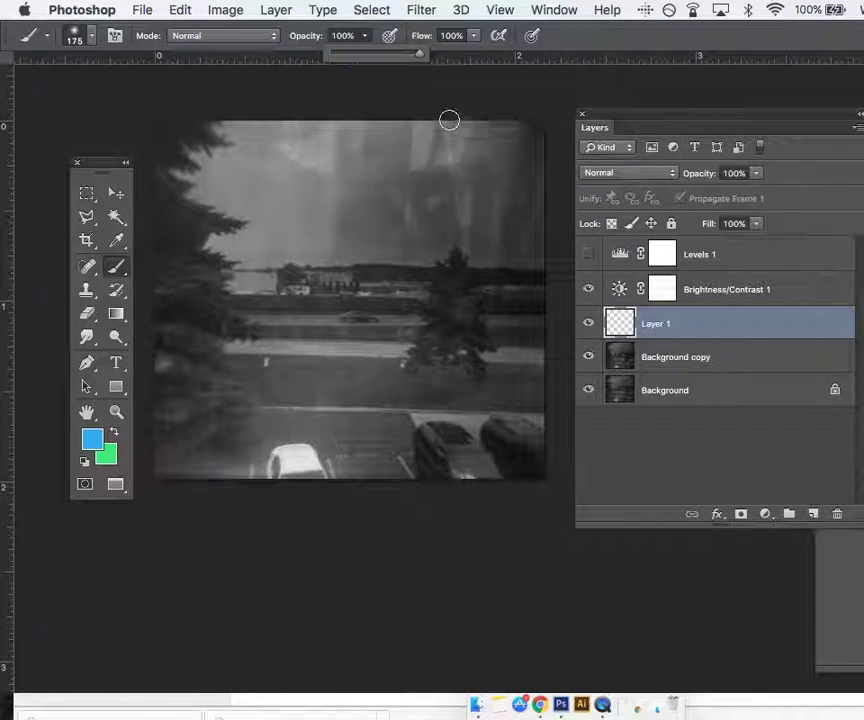
mouse_move(440, 120)
left_mouse_down()
mouse_move(406, 143)
mouse_move(397, 171)
mouse_move(452, 118)
mouse_move(383, 212)
mouse_move(445, 155)
left_mouse_up()
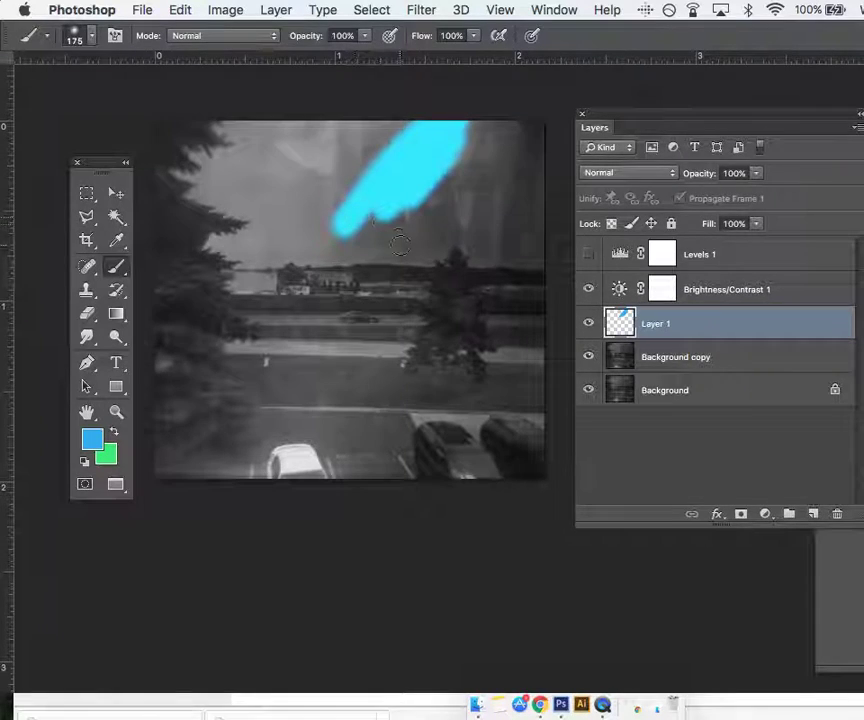
Step: Move the blue sky patch up slightly and set the blend mode of Layer 1 to Overlay
left_click(117, 193)
mouse_move(411, 199)
left_mouse_down()
mouse_move(503, 208)
mouse_move(442, 183)
mouse_move(420, 196)
mouse_move(420, 185)
left_mouse_up()
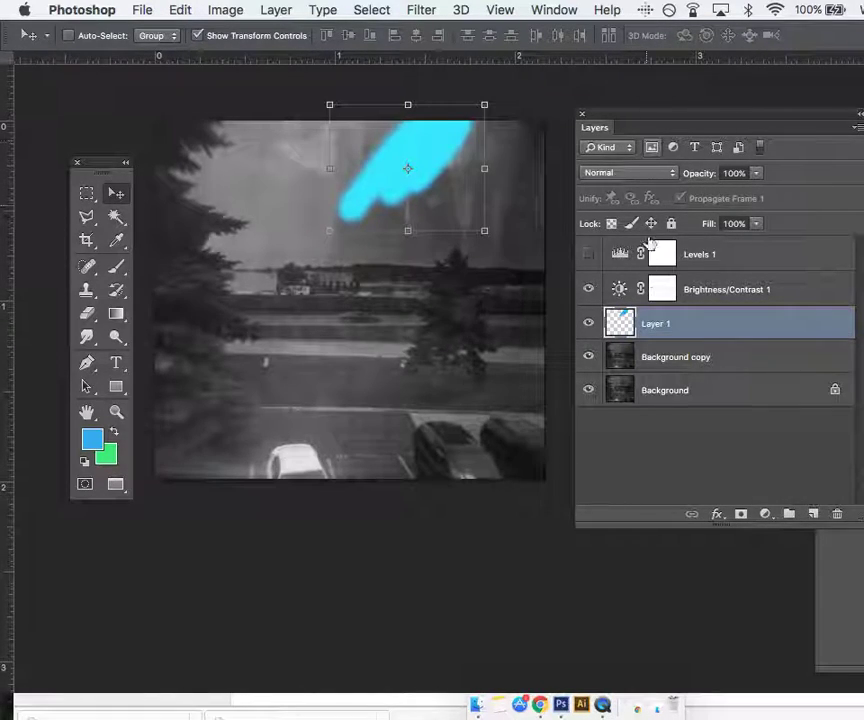
left_click(672, 173)
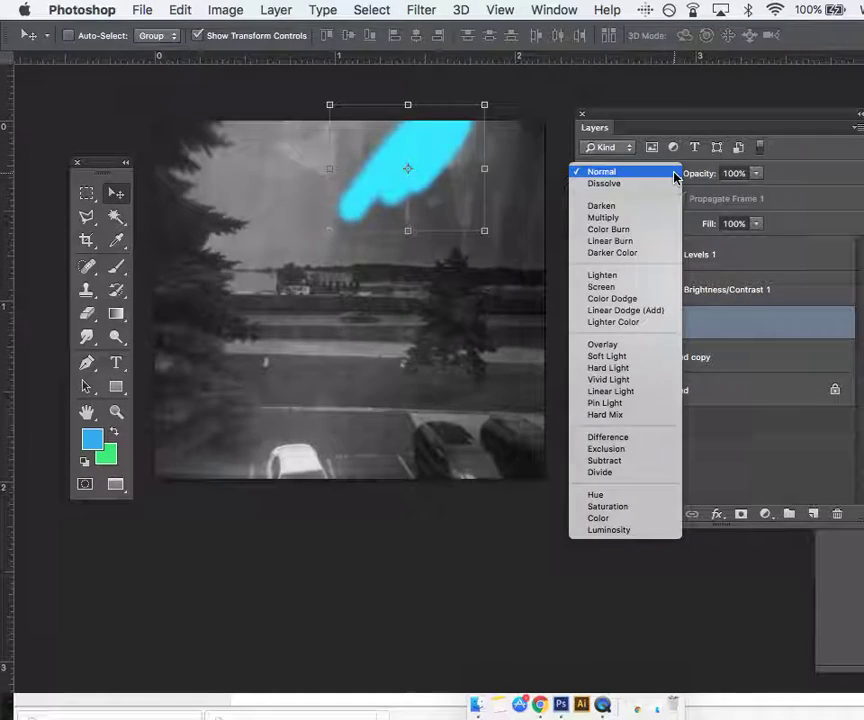
left_click(642, 346)
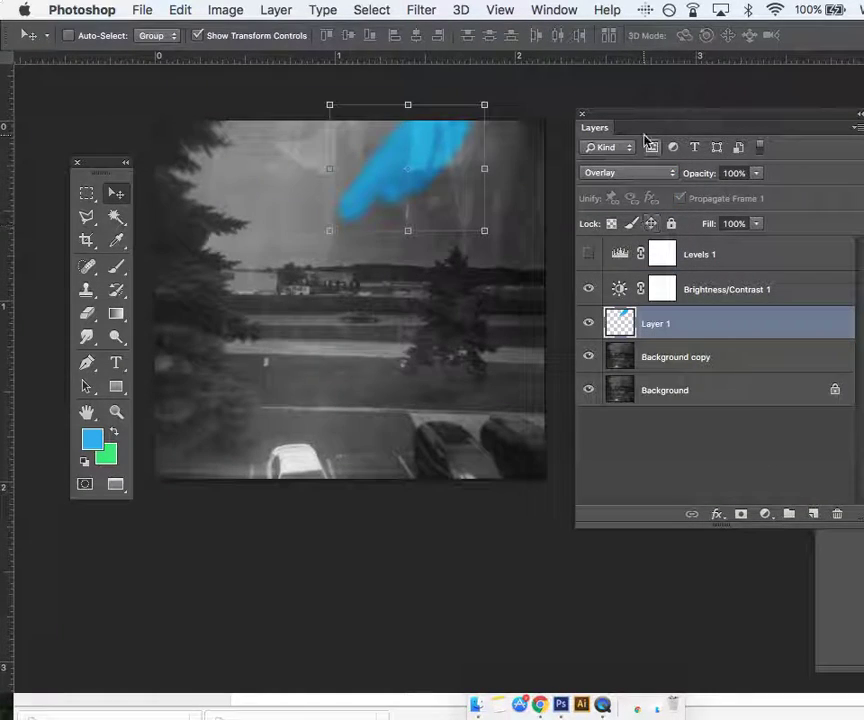
Step: Compare Layer 1 in the Color, Saturation, Hue, Exclusion, Difference and Pin Light blend modes, and return it to Overlay
left_click(673, 176)
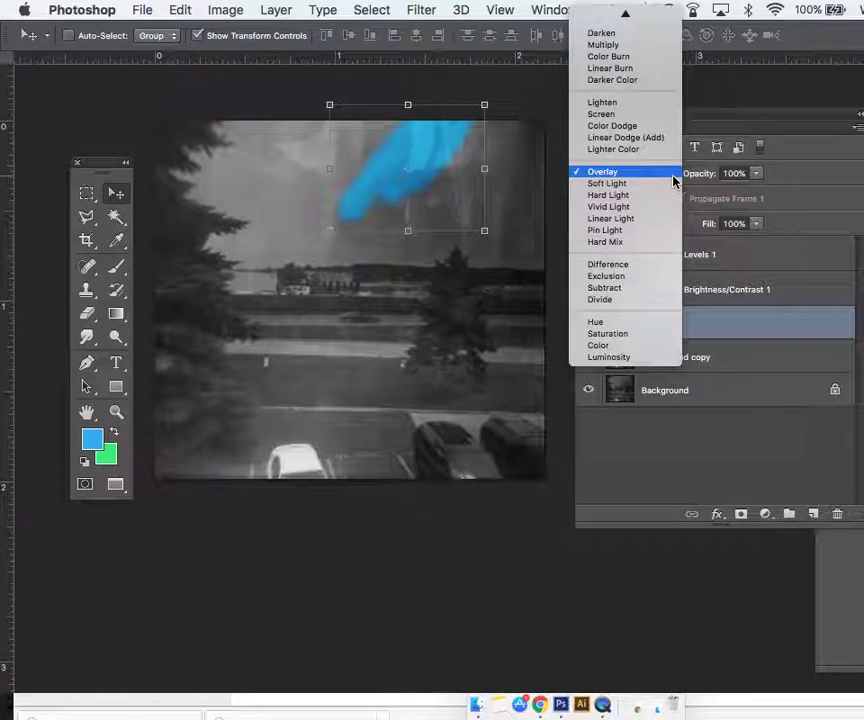
left_click(647, 346)
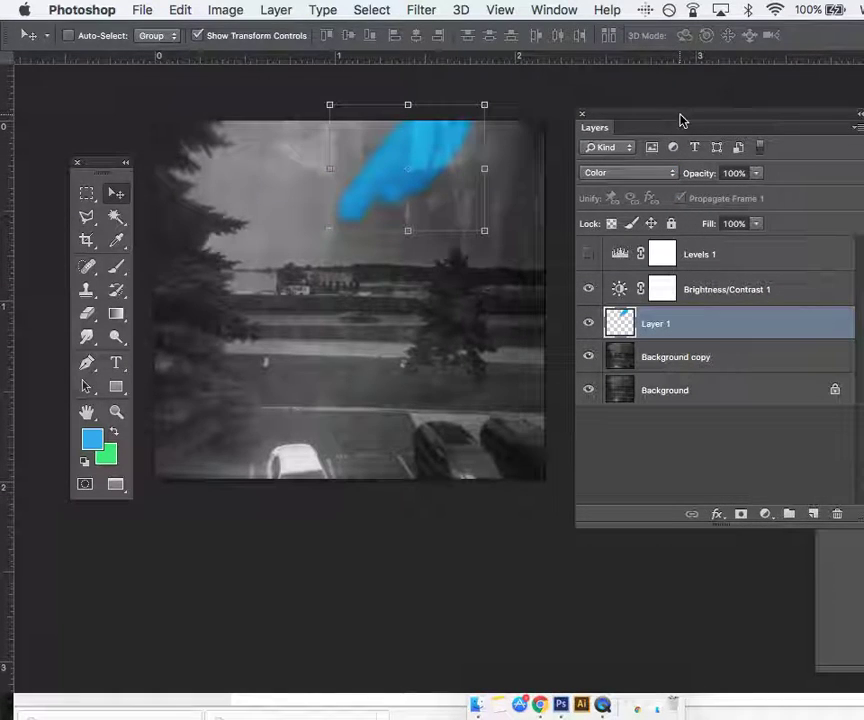
left_click(672, 174)
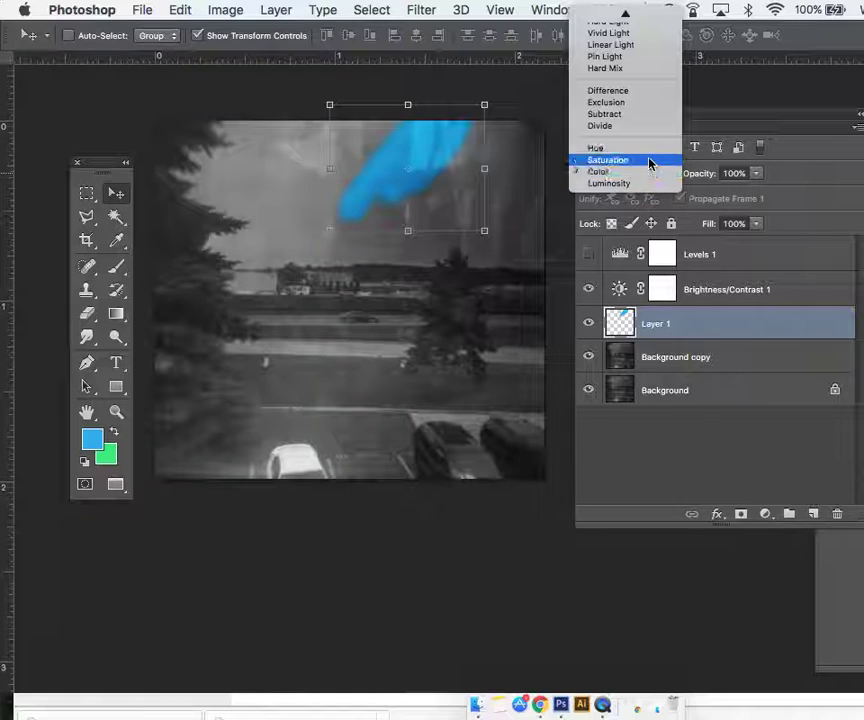
left_click(652, 166)
left_click(668, 175)
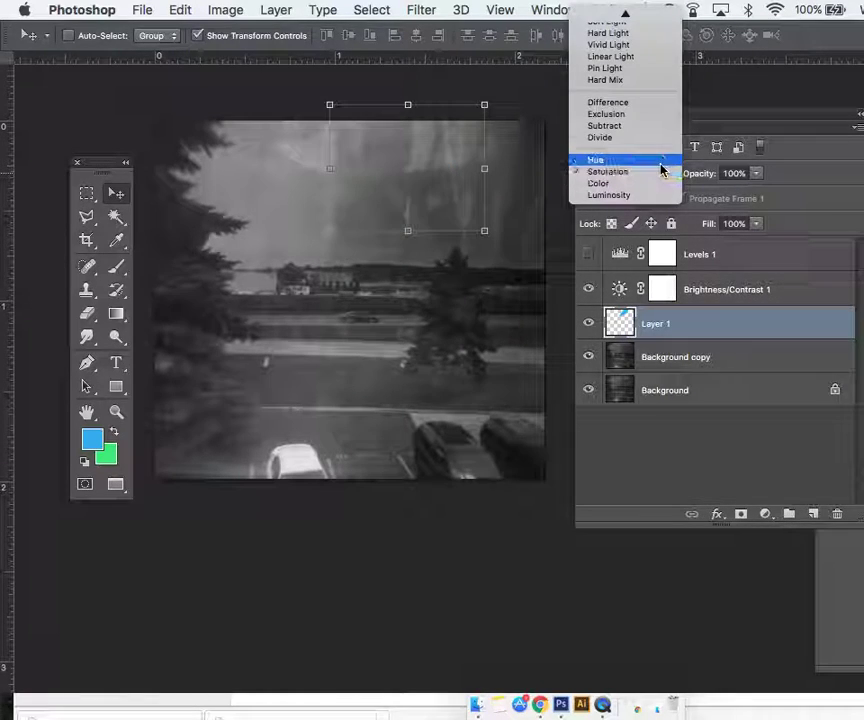
left_click(660, 163)
left_click(673, 175)
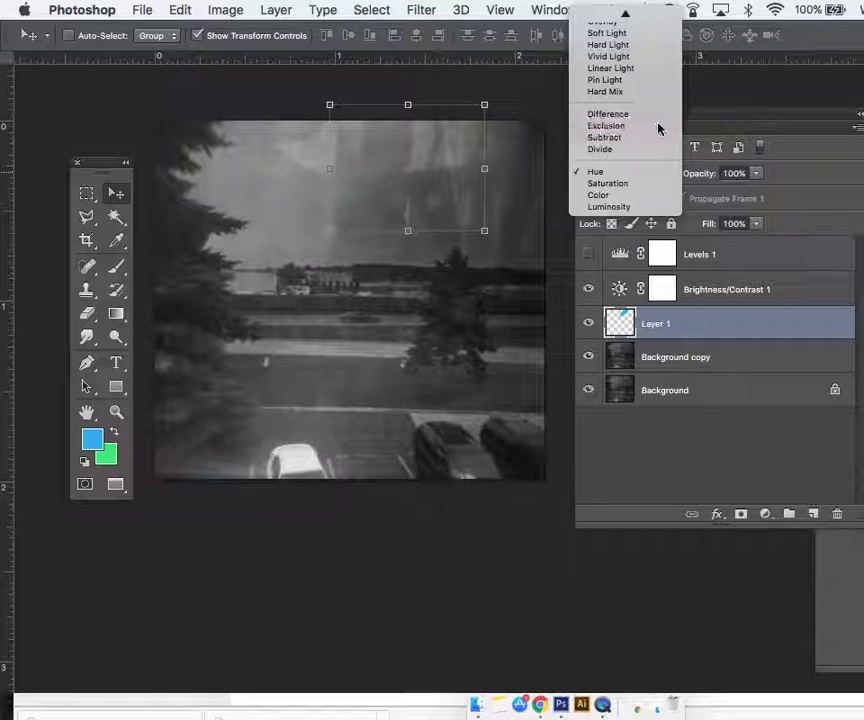
left_click(658, 127)
left_click(671, 176)
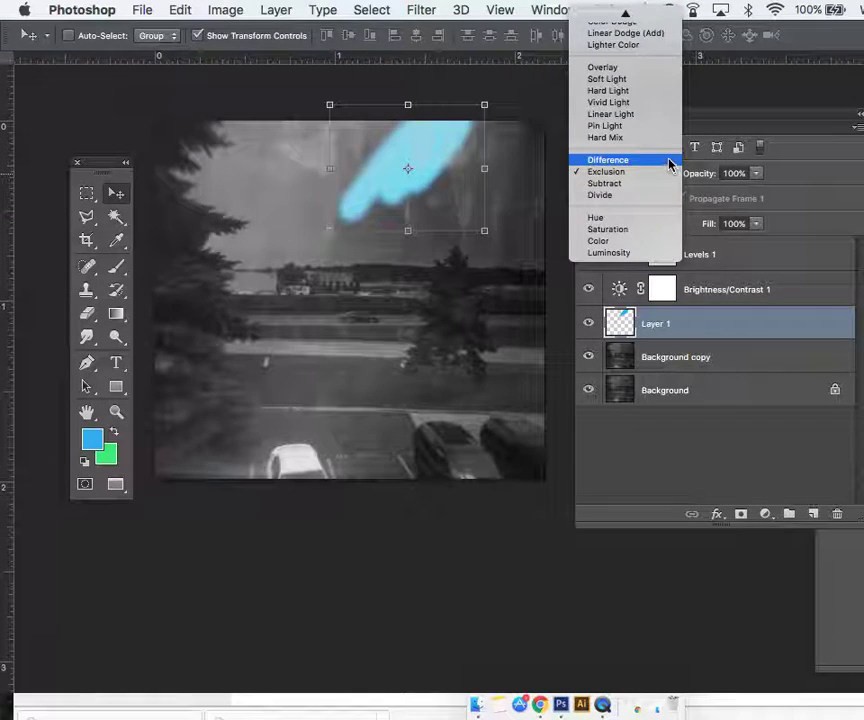
left_click(670, 162)
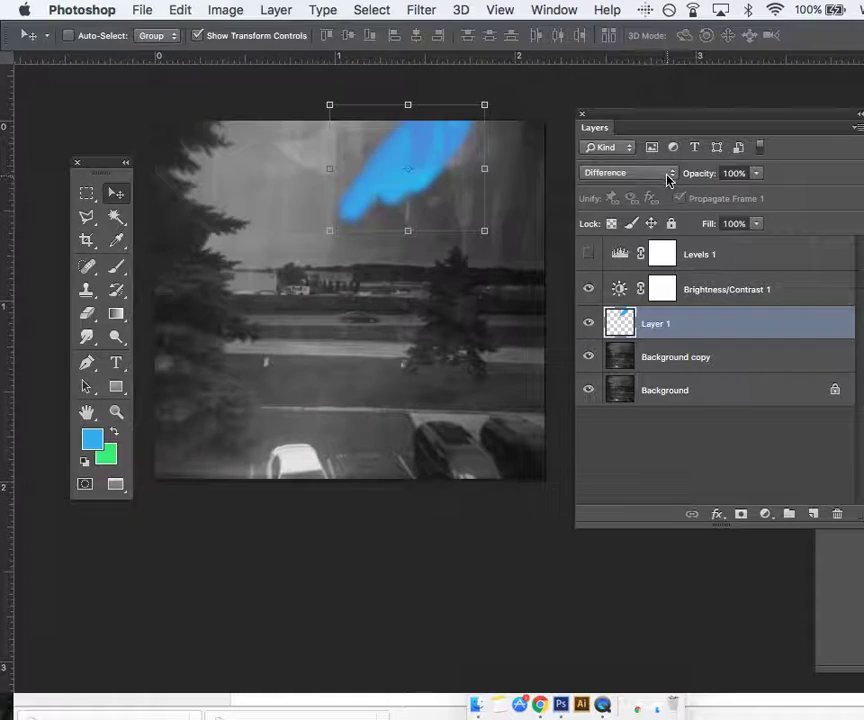
left_click(669, 175)
left_click(661, 141)
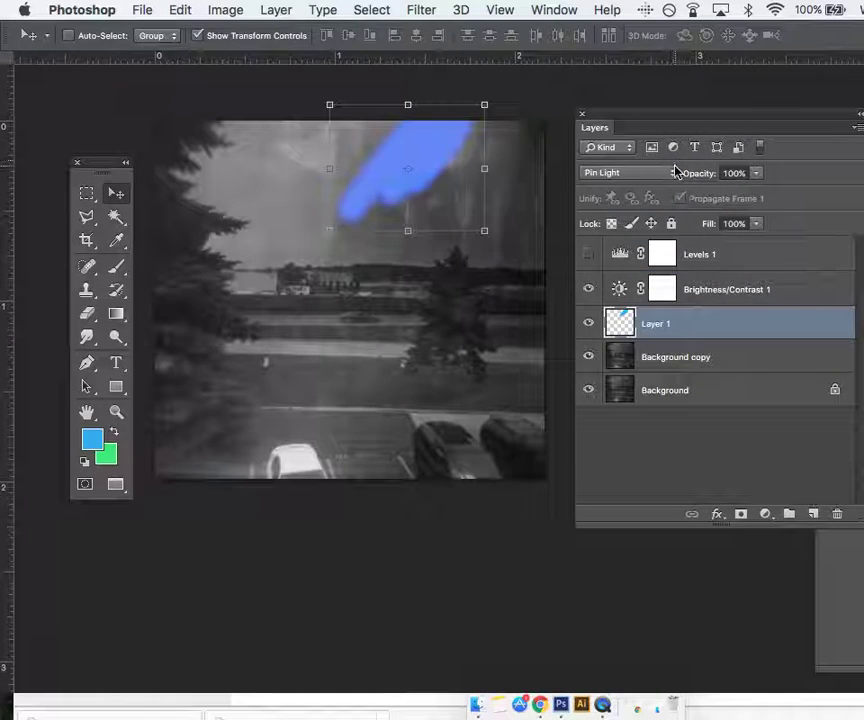
left_click(670, 173)
left_click(663, 117)
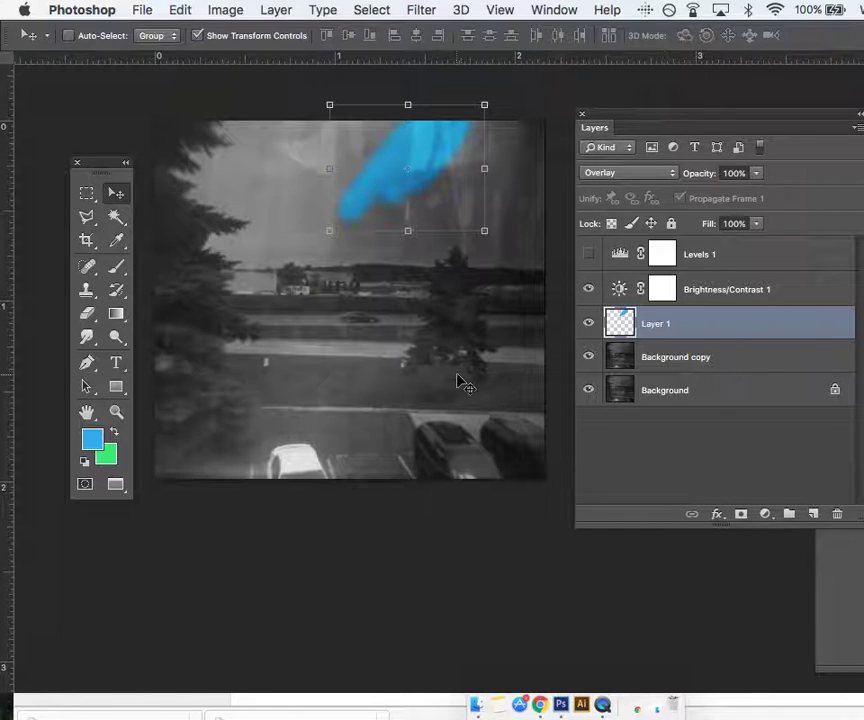
Step: Zoom in on the smaller tree with the Brush tool active and set the foreground color to magenta #ff02d8
left_click(115, 268)
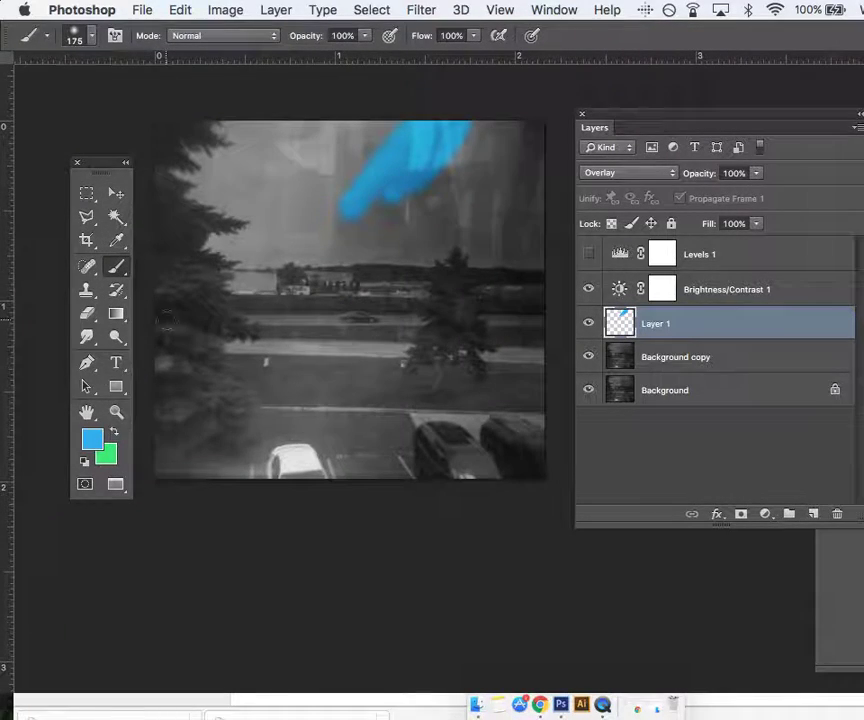
key("super+equal")
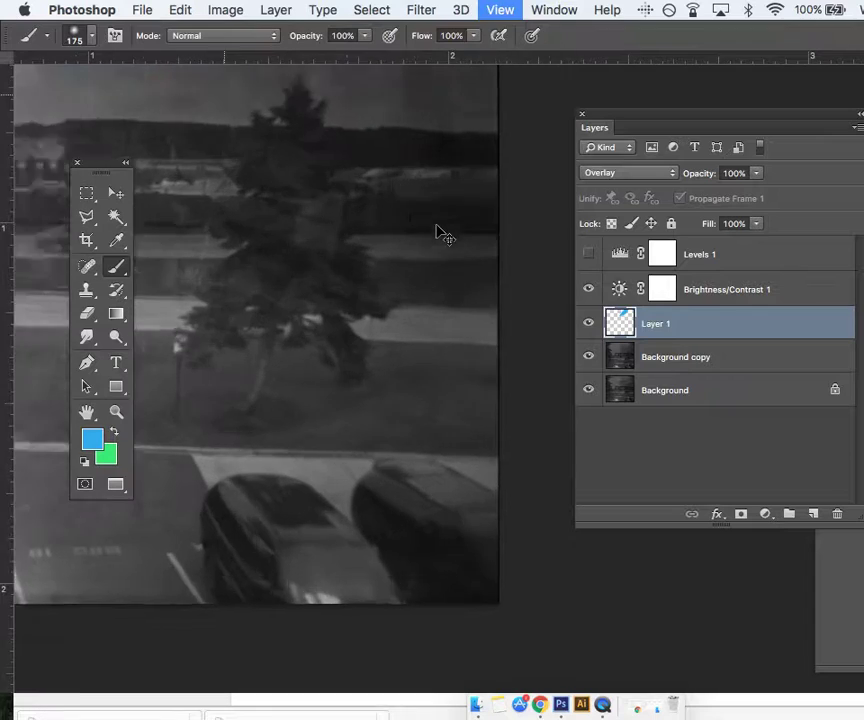
scroll(437, 226, "up", 5)
scroll(437, 226, "down", 3)
scroll(437, 226, "down", 3)
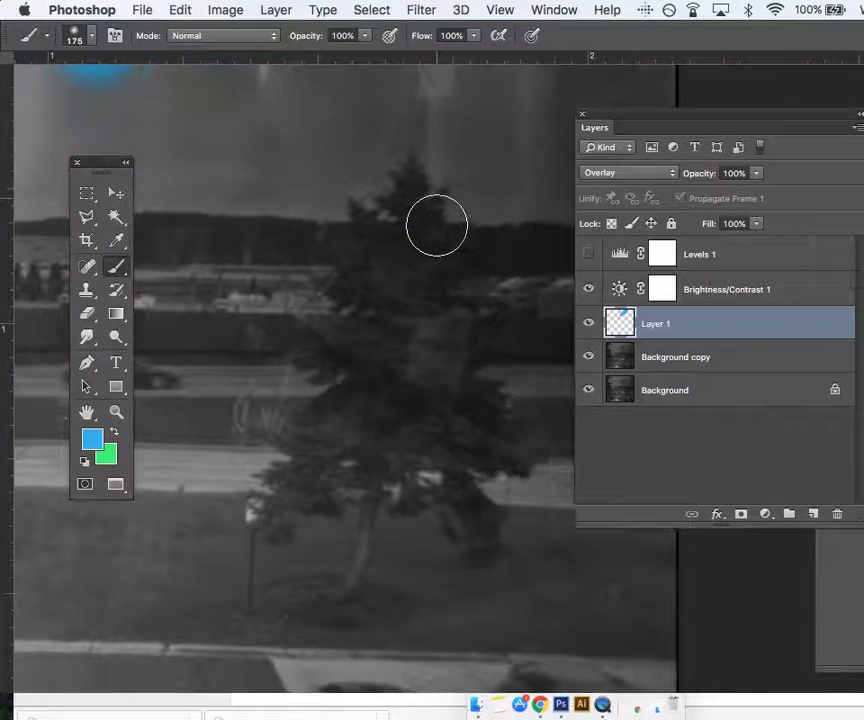
left_click(90, 446)
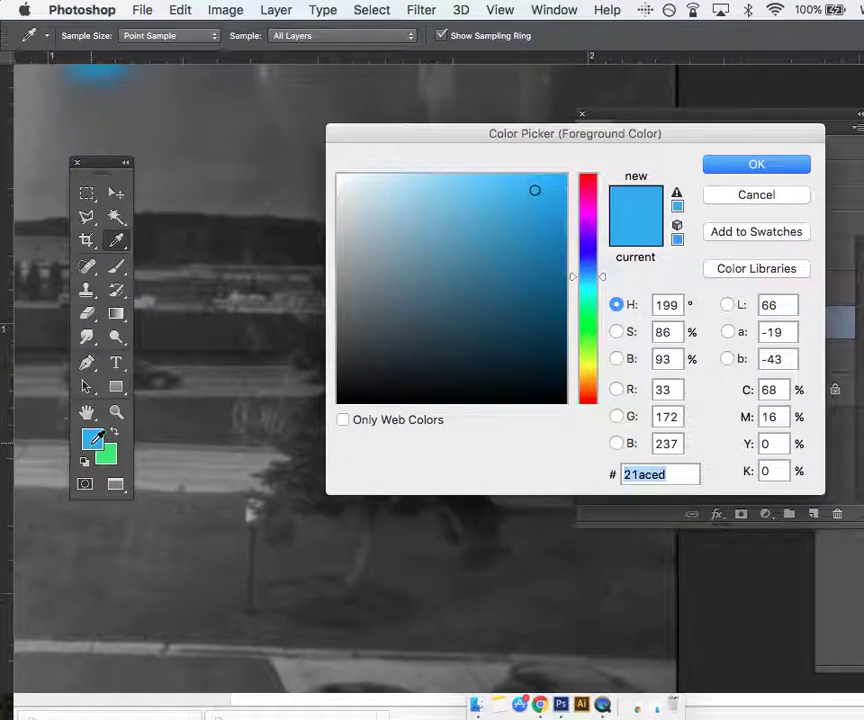
left_click(594, 212)
left_click(594, 184)
left_click(565, 178)
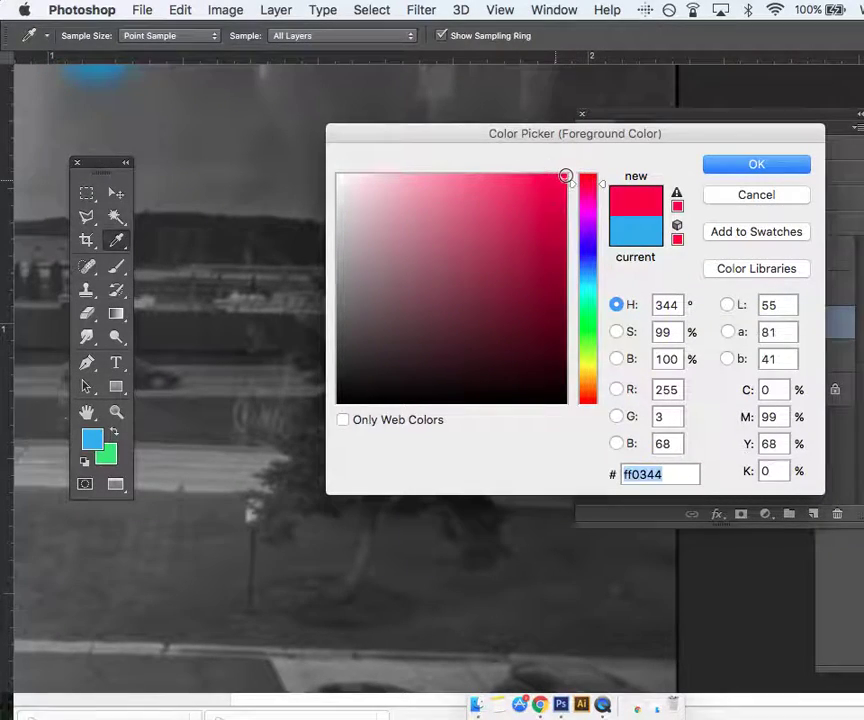
left_click(594, 205)
left_click(756, 164)
key("b")
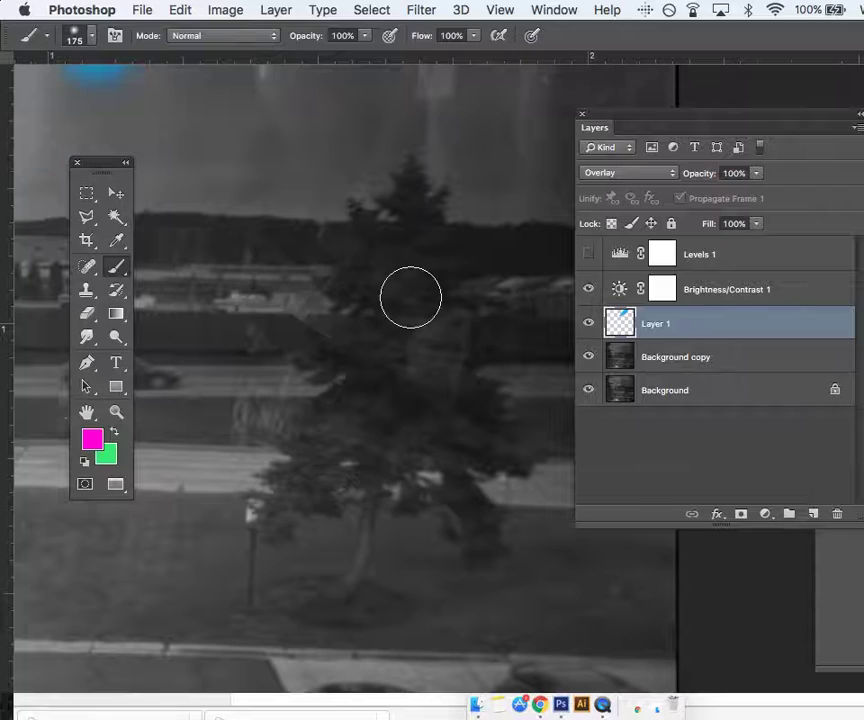
Step: Lighten the foreground color to pale pink #ffbcf5
left_click(91, 438)
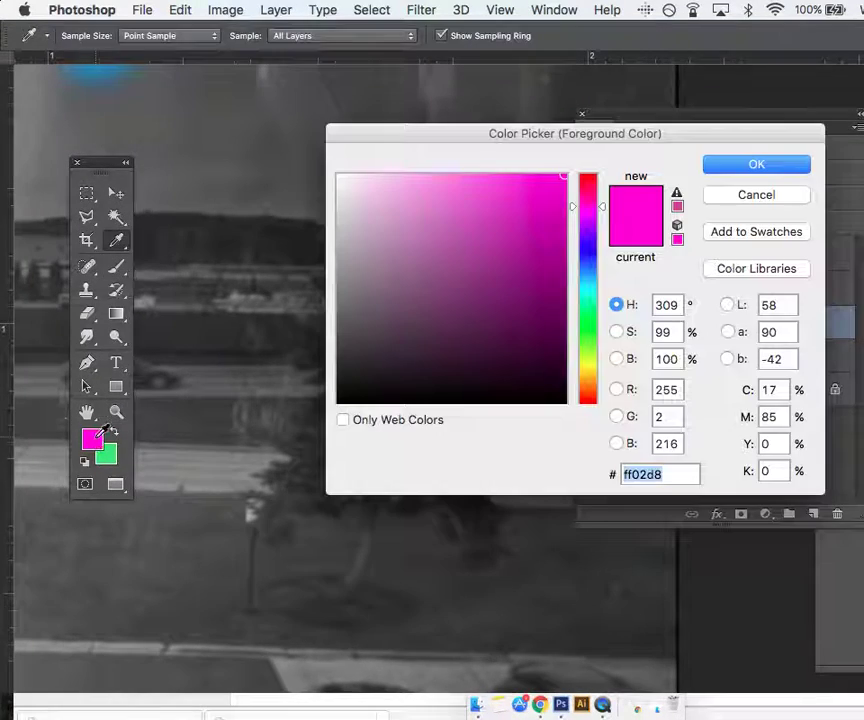
left_click(397, 173)
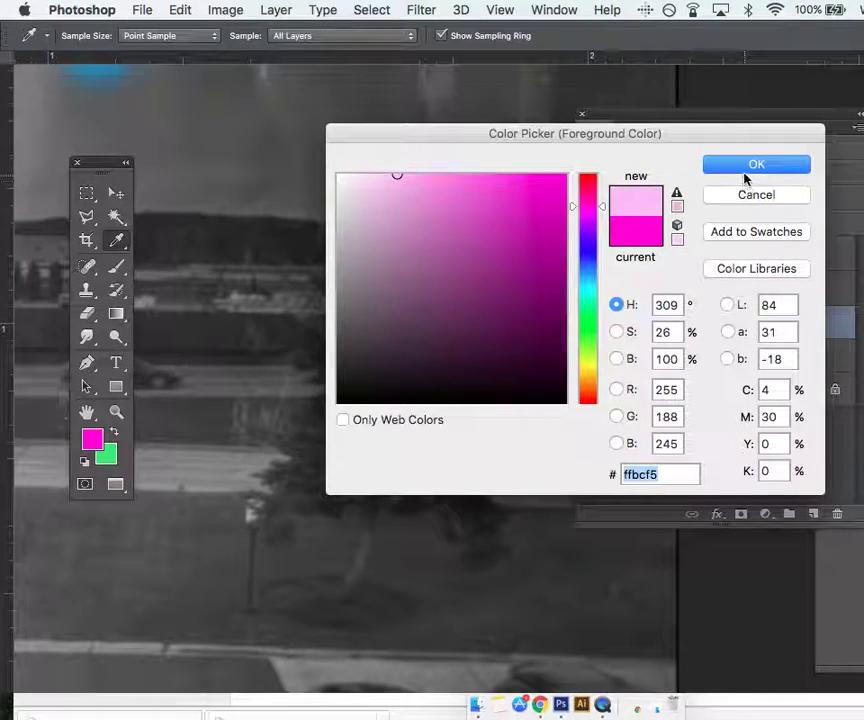
left_click(752, 166)
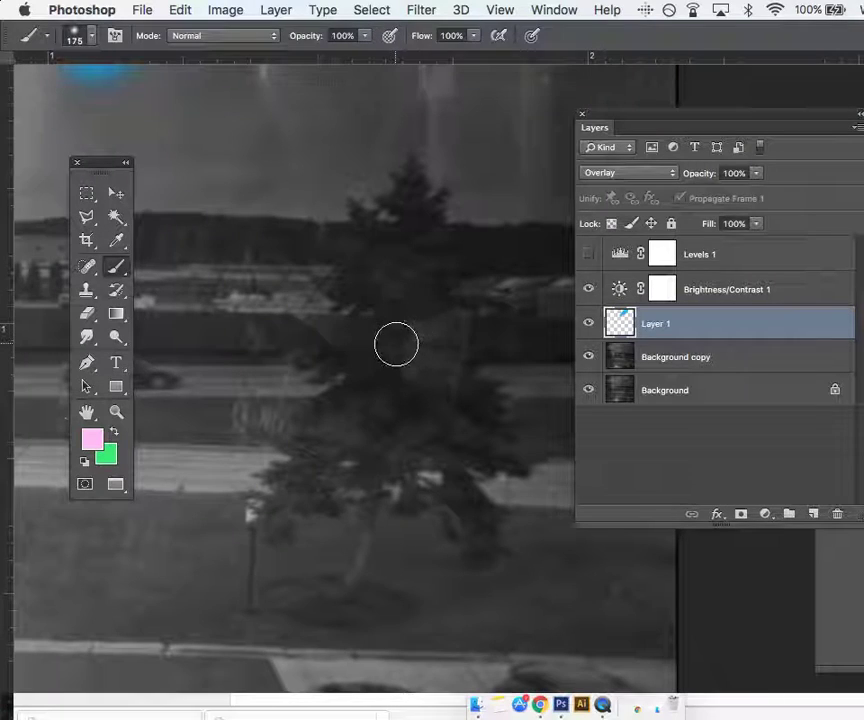
Step: Paint pink over the middle and top of the tree, reducing the brush size to 50 for a stroke from its upper branch into the sky
mouse_move(396, 345)
left_mouse_down()
mouse_move(426, 365)
mouse_move(396, 410)
mouse_move(364, 435)
mouse_move(428, 414)
mouse_move(456, 433)
mouse_move(403, 364)
mouse_move(428, 393)
mouse_move(427, 343)
mouse_move(409, 278)
mouse_move(410, 167)
mouse_move(378, 213)
left_mouse_up()
key("bracketleft")
key("bracketleft")
key("bracketleft")
key("bracketleft")
key("bracketleft")
key("bracketleft")
key("bracketleft")
key("bracketleft")
key("bracketleft")
key("bracketleft")
mouse_move(339, 252)
left_mouse_down()
mouse_move(345, 243)
mouse_move(324, 179)
mouse_move(263, 106)
left_mouse_up()
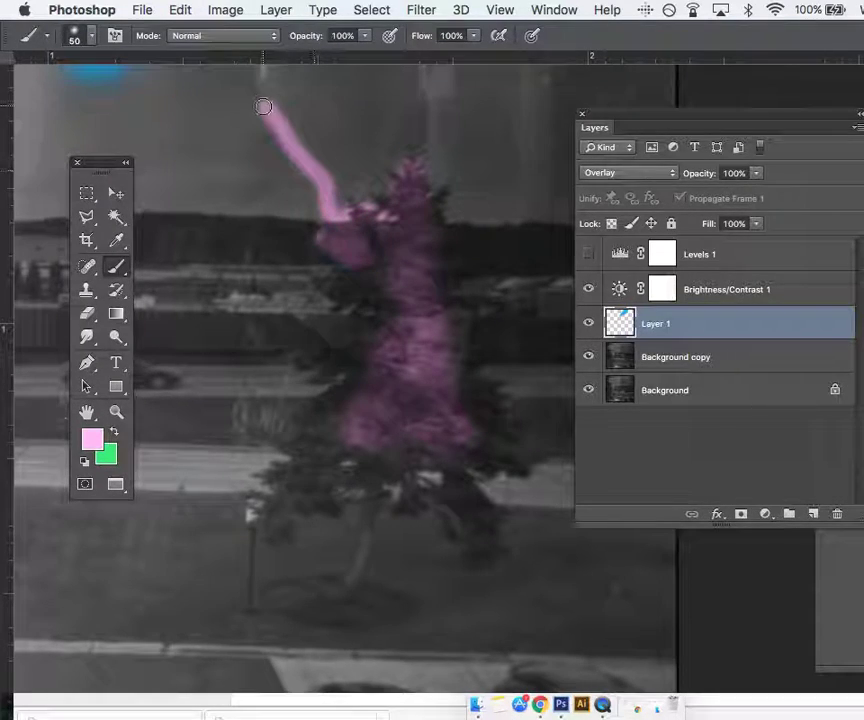
Step: Erase the stray pink stroke that runs from the tree's upper branch into the sky
left_click(87, 312)
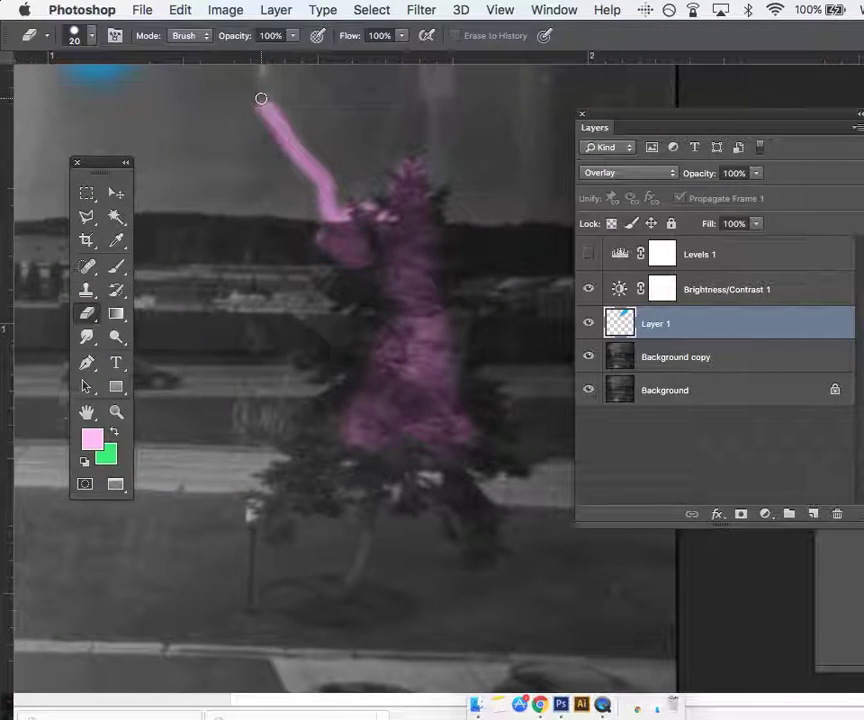
mouse_move(262, 105)
left_mouse_down()
mouse_move(287, 142)
mouse_move(264, 100)
mouse_move(298, 133)
mouse_move(270, 128)
mouse_move(240, 95)
mouse_move(322, 179)
mouse_move(297, 158)
mouse_move(330, 143)
mouse_move(333, 196)
left_mouse_up()
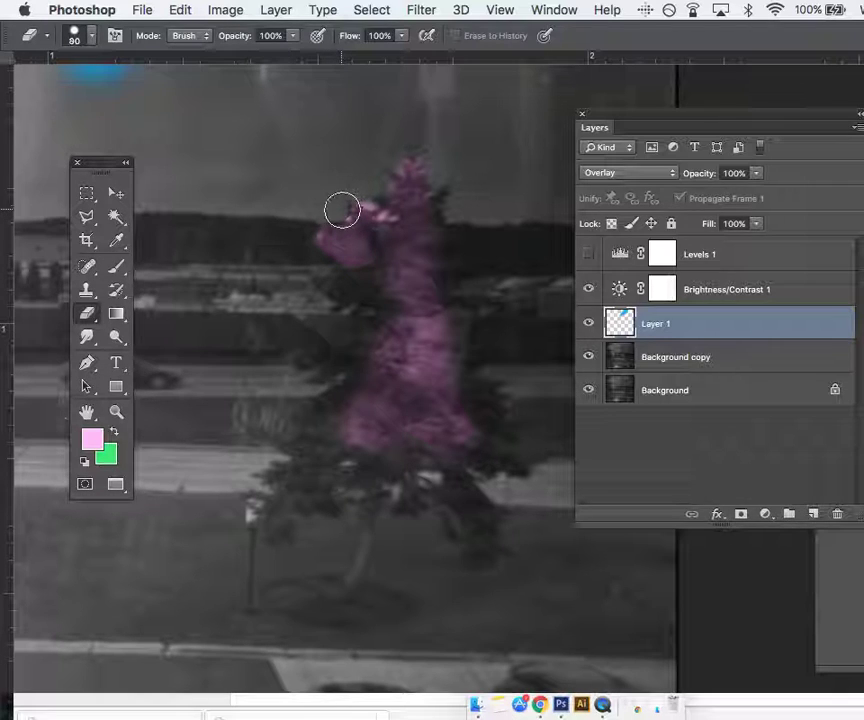
Step: Reduce the eraser size to 20 and erase pink spill along the edge of the tree's upper branch
key("super+equal")
key("super+equal")
key("super+equal")
key("super+equal")
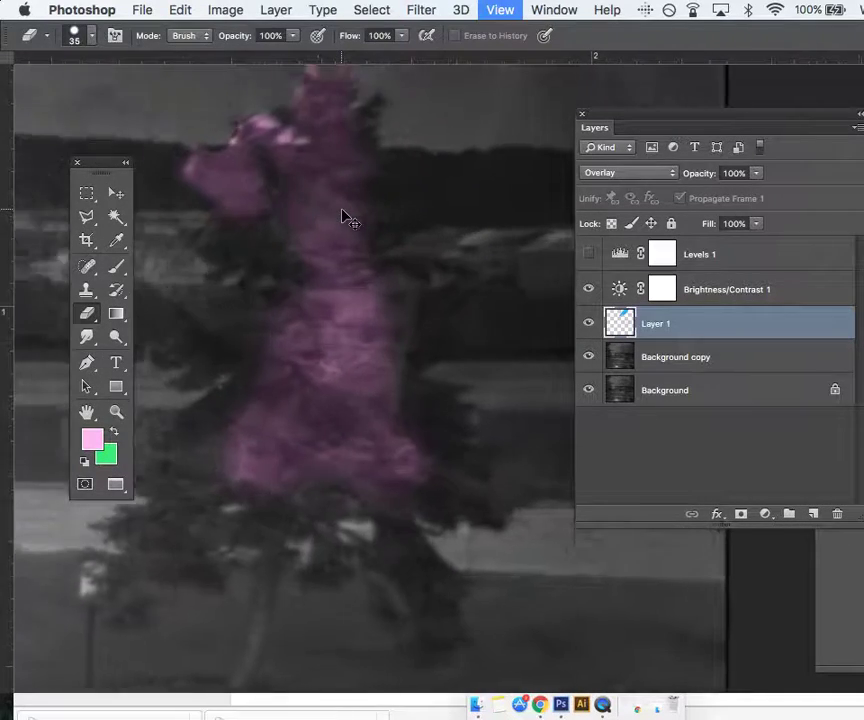
scroll(342, 210, "down", 10)
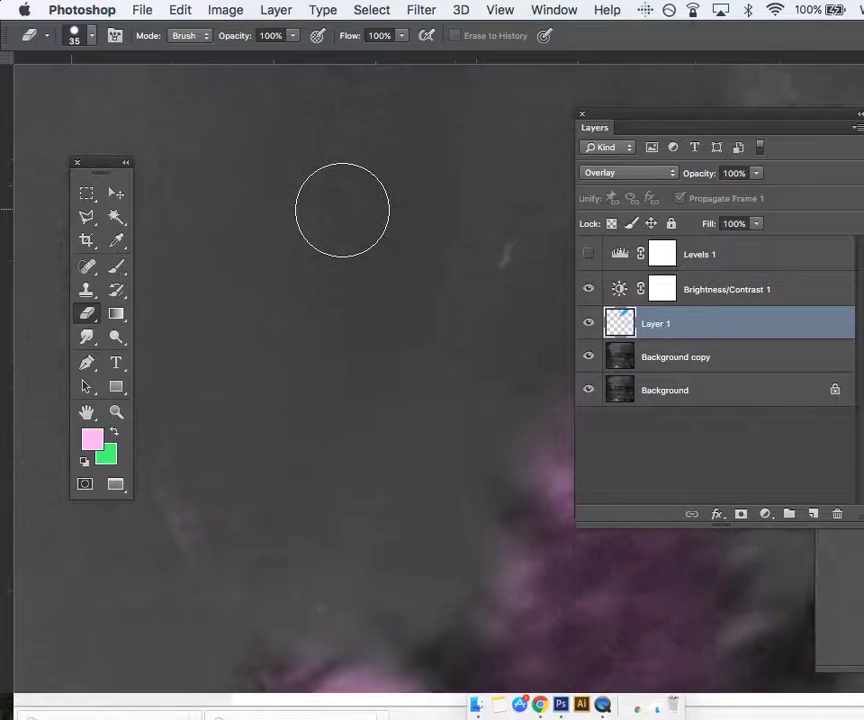
scroll(342, 210, "down", 10)
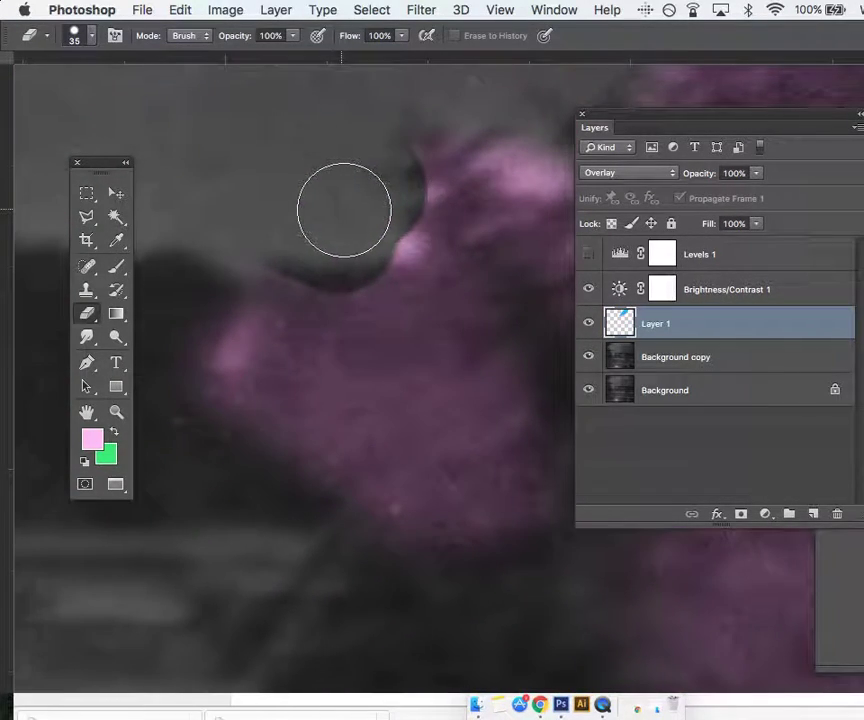
key("bracketleft")
key("bracketleft")
key("bracketleft")
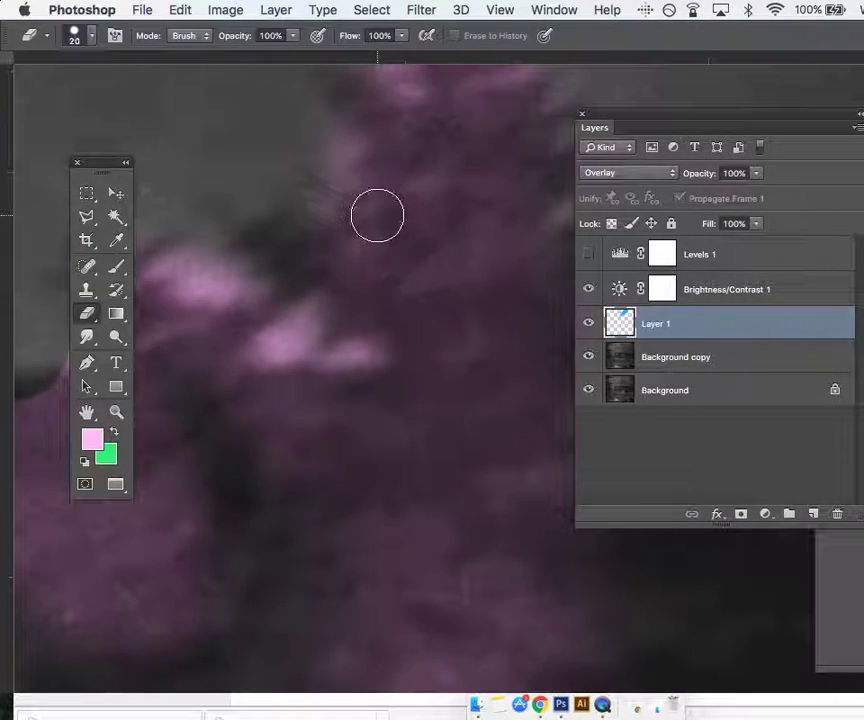
key("super+minus")
key("super+minus")
key("super+minus")
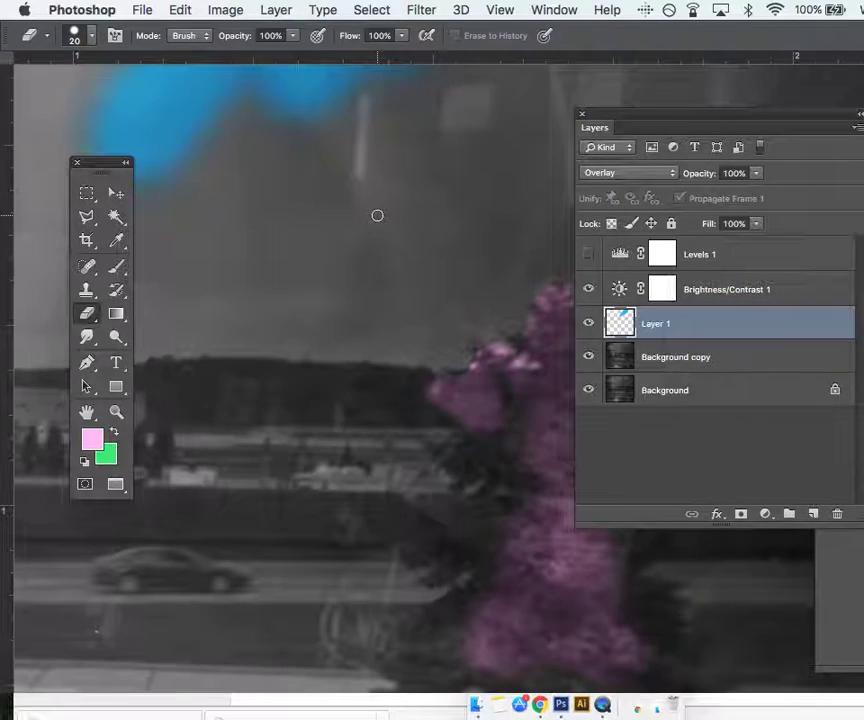
scroll(383, 212, "up", 1)
key("super+plus")
key("super+plus")
key("super+plus")
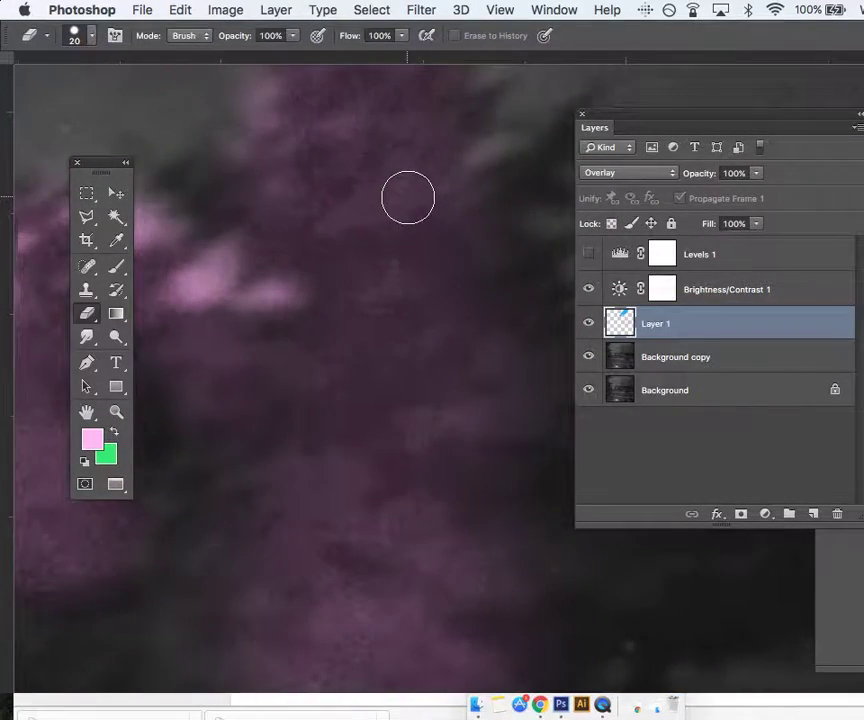
scroll(408, 197, "left", 3)
left_click_drag(290, 218, 264, 212)
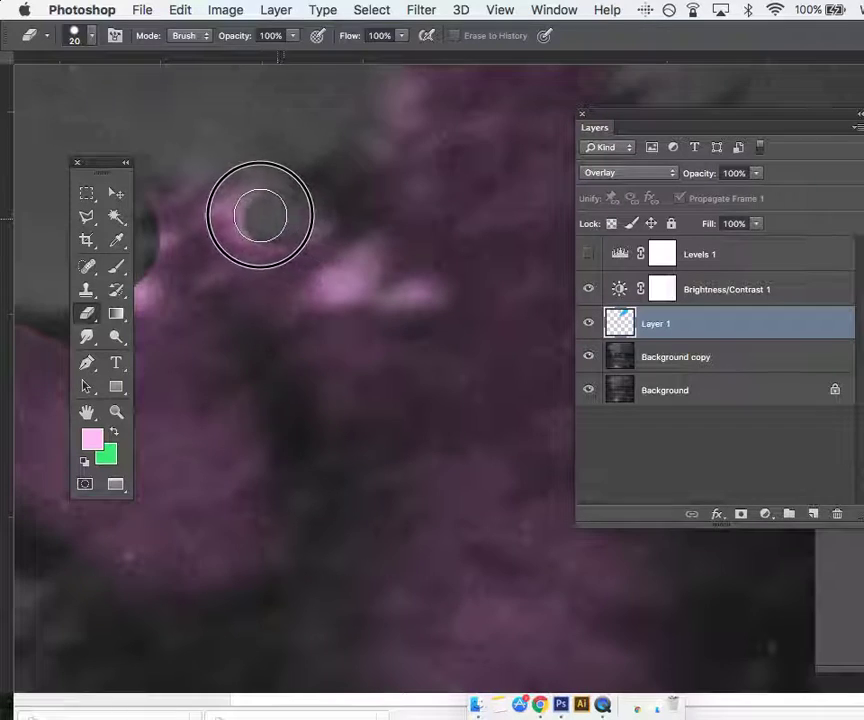
Step: Give the eraser a soft round brush tip with a size of 20 px and 0% hardness
left_click(92, 37)
left_click(153, 171)
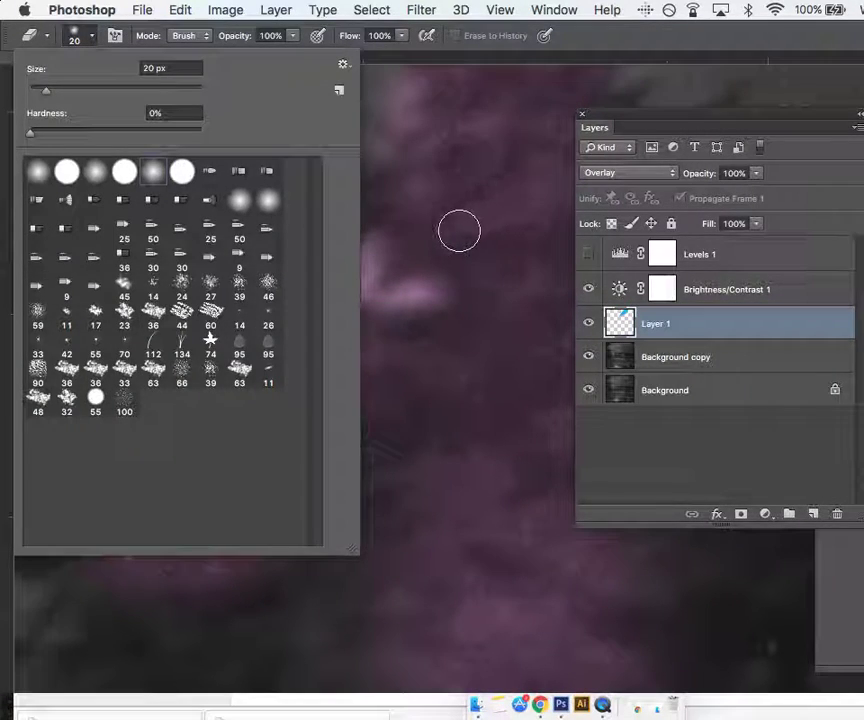
Step: Erase the pink spill between the tree's upper branch and its trunk, reducing the eraser size to 10
left_click(420, 285)
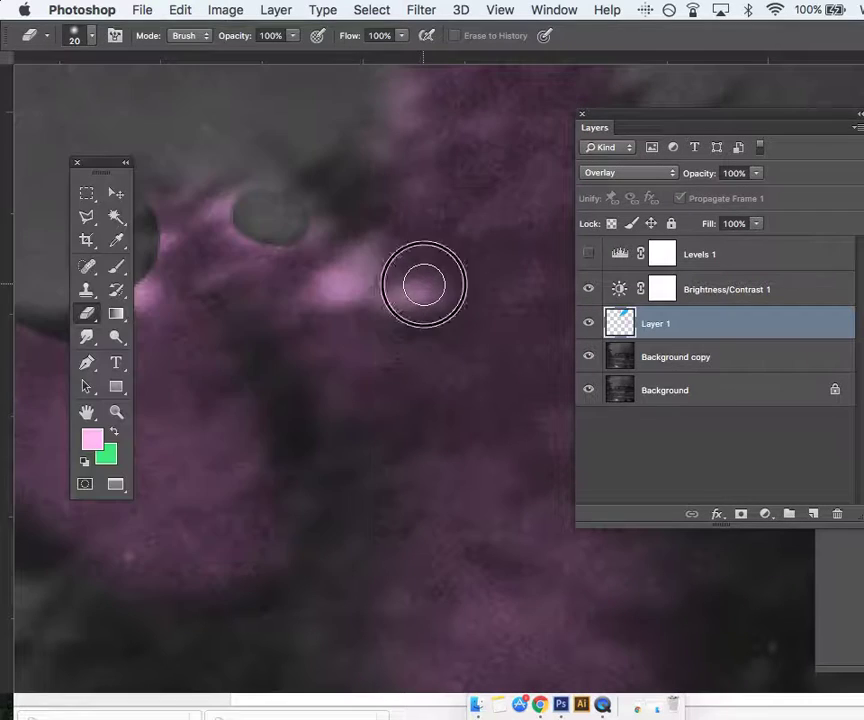
mouse_move(327, 297)
left_mouse_down()
mouse_move(306, 226)
mouse_move(253, 222)
mouse_move(235, 188)
mouse_move(247, 157)
mouse_move(235, 145)
mouse_move(310, 225)
left_mouse_up()
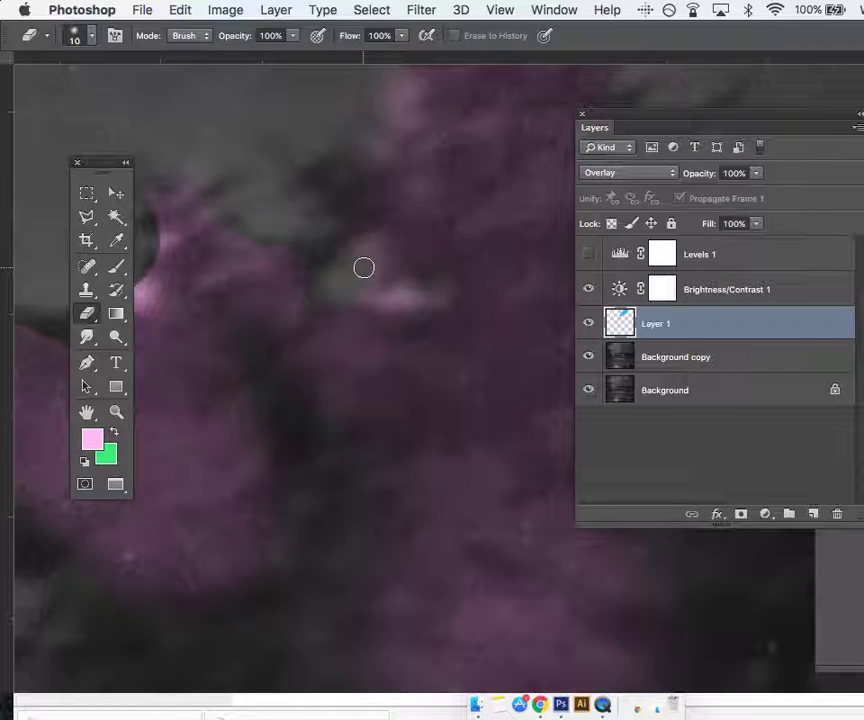
mouse_move(363, 260)
left_mouse_down()
mouse_move(369, 294)
mouse_move(424, 299)
left_mouse_up()
Step: Change the foreground color from pink to a bright green
key("super+minus")
key("super+minus")
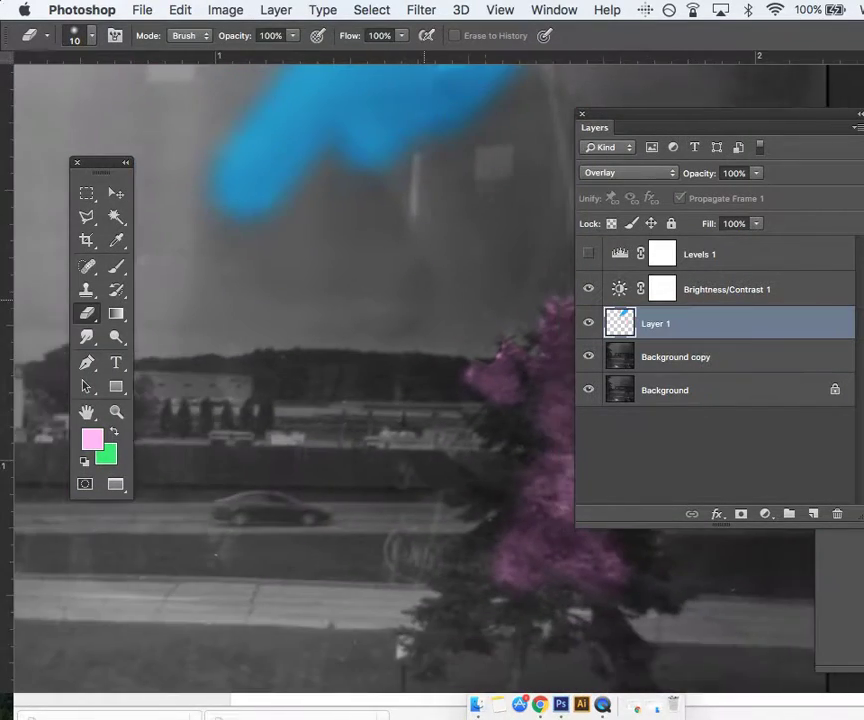
key("super+plus")
scroll(300, 380, "down", 5)
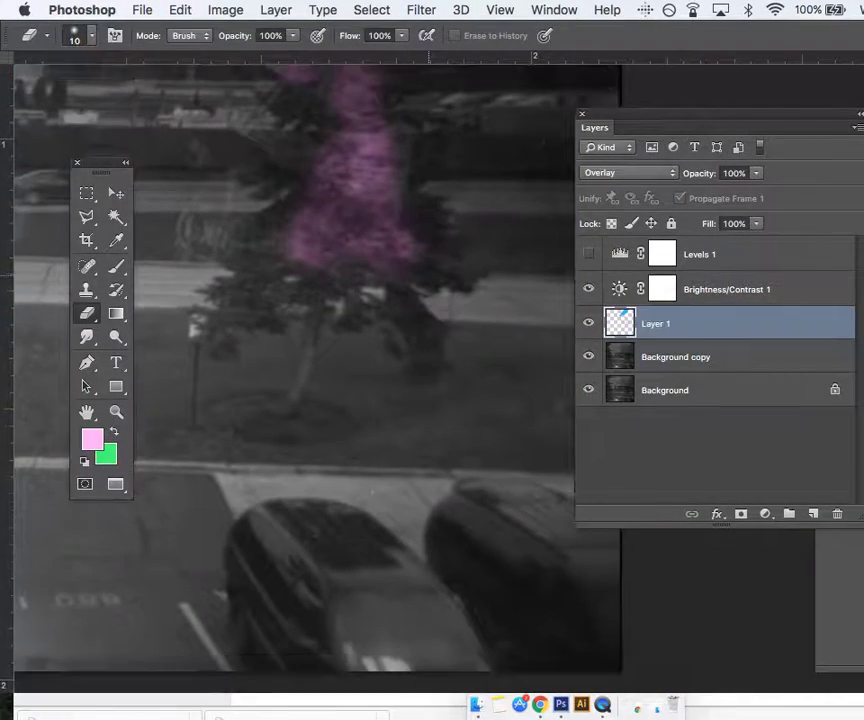
scroll(300, 300, "up", 5)
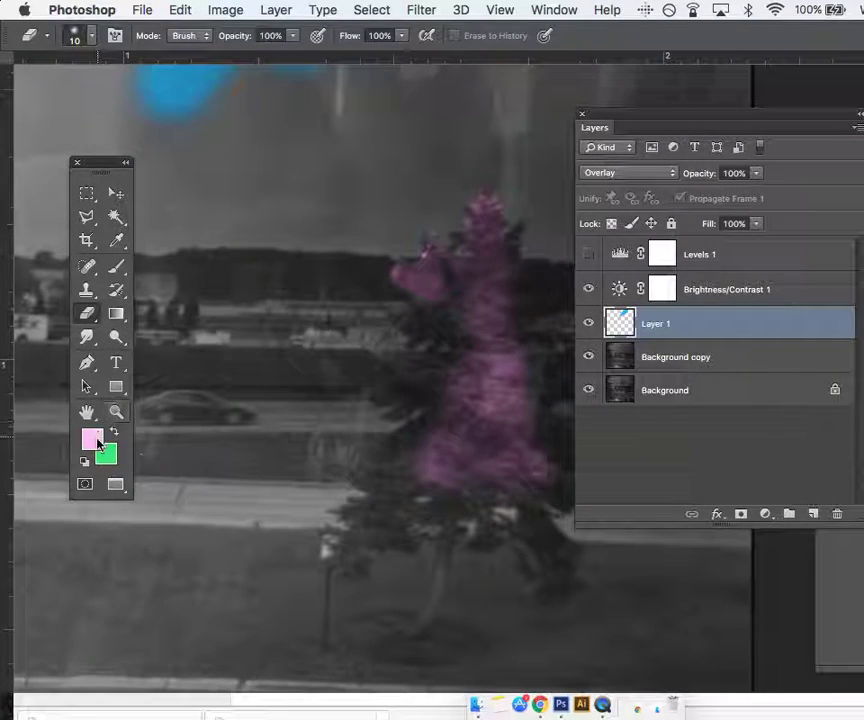
left_click(92, 438)
left_click(592, 316)
left_click(537, 209)
left_click(752, 170)
Step: Paint a green stroke down the tree's bare trunk on Layer 1 with the Brush at size 40
key("e")
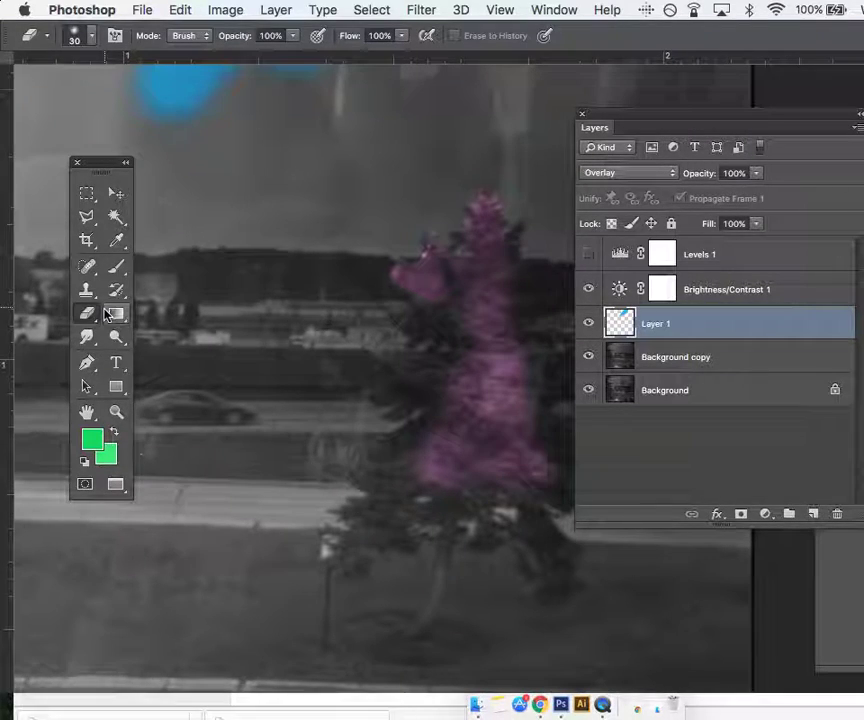
left_click(121, 270)
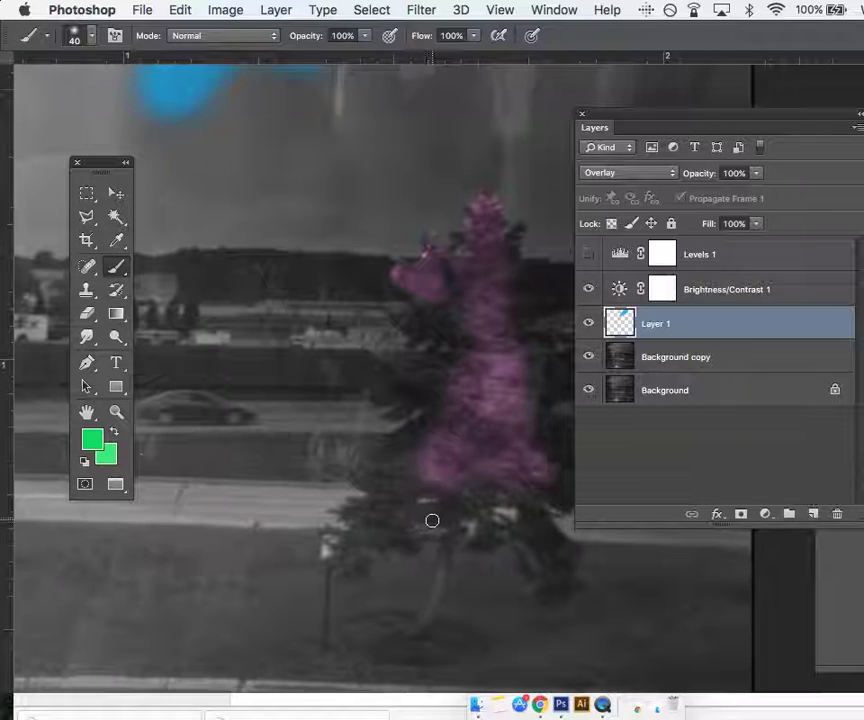
mouse_move(444, 519)
left_mouse_down()
mouse_move(445, 577)
mouse_move(413, 633)
left_mouse_up()
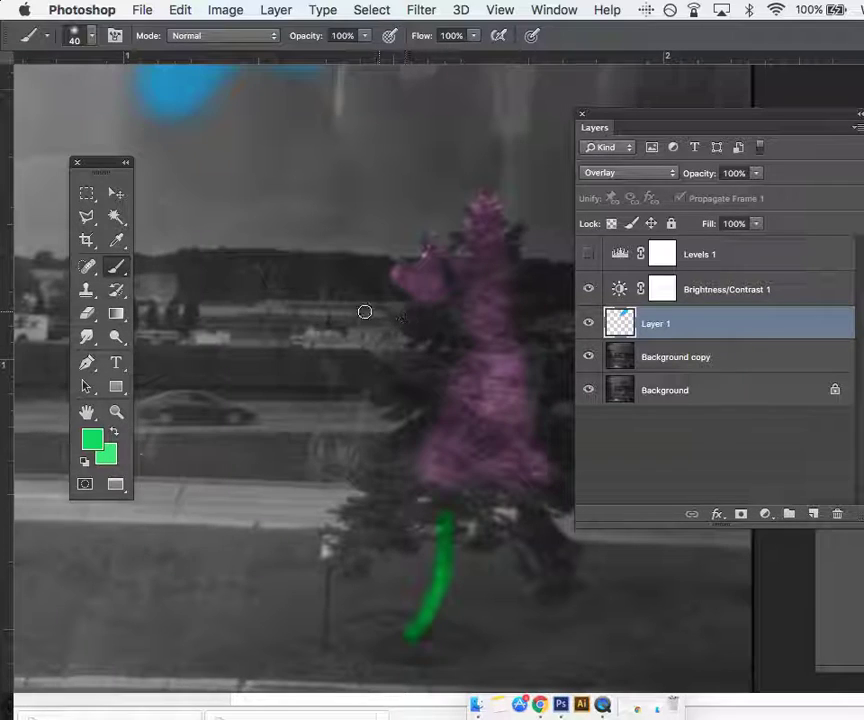
Step: Paint a short green stroke at the photo's lower edge, just left of the white car
scroll(241, 343, "left", 10)
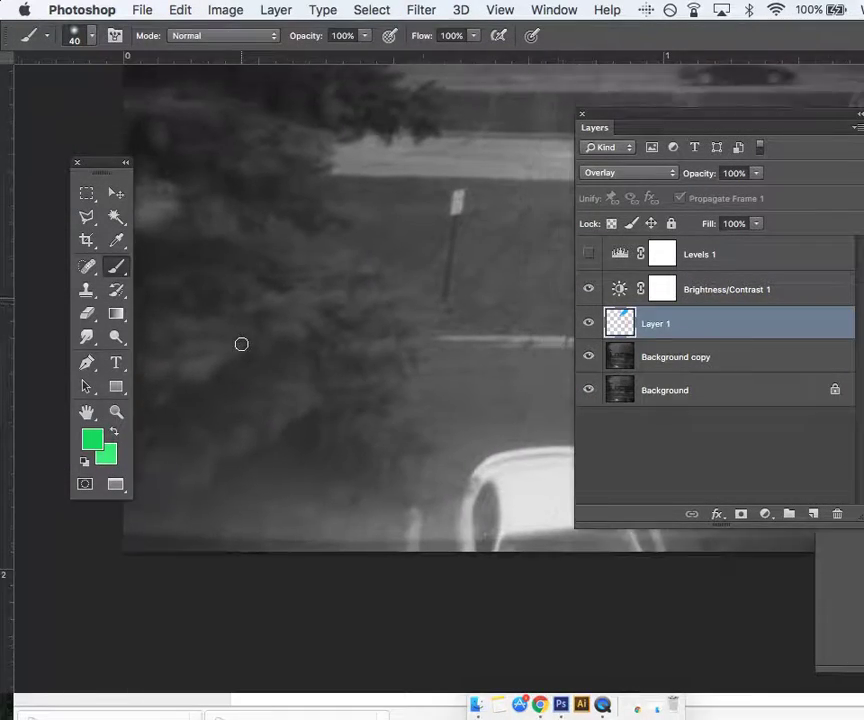
scroll(241, 343, "right", 5)
scroll(241, 343, "down", 2)
left_click_drag(318, 494, 320, 551)
scroll(421, 359, "down", 3)
scroll(421, 359, "right", 8)
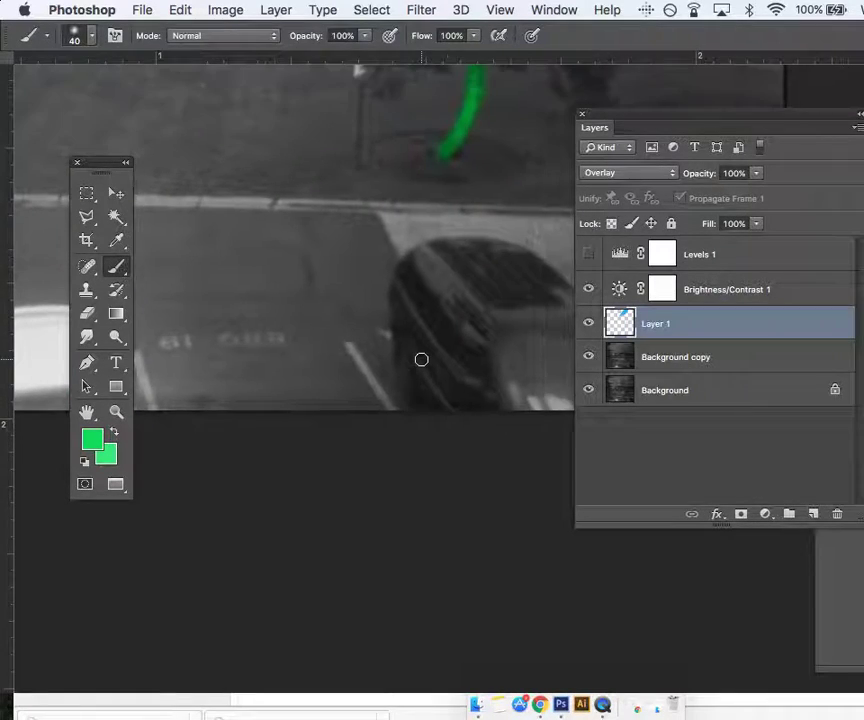
scroll(351, 239, "up", 3)
scroll(351, 239, "down", 5)
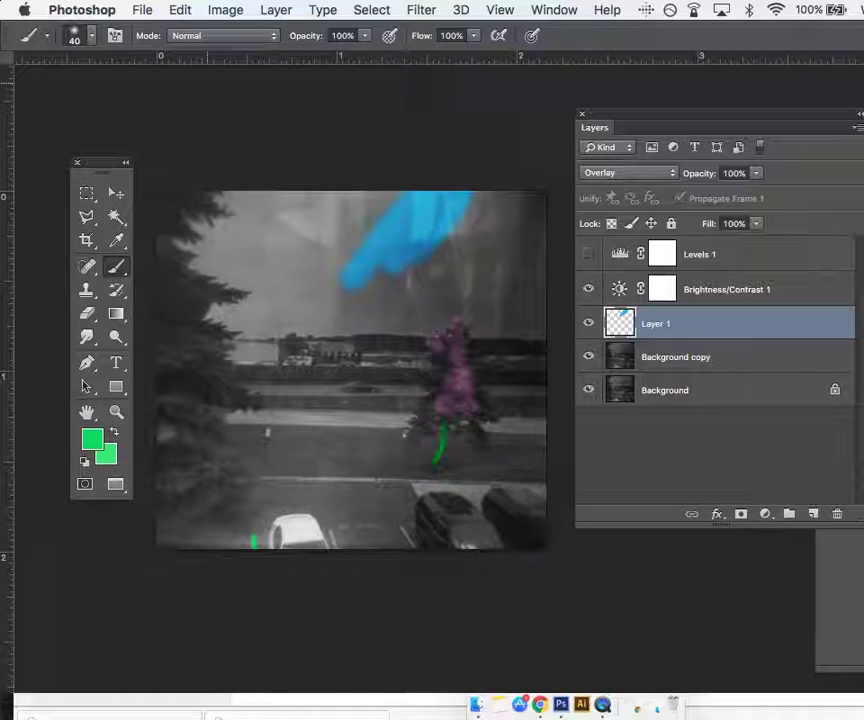
scroll(350, 370, "down", 3)
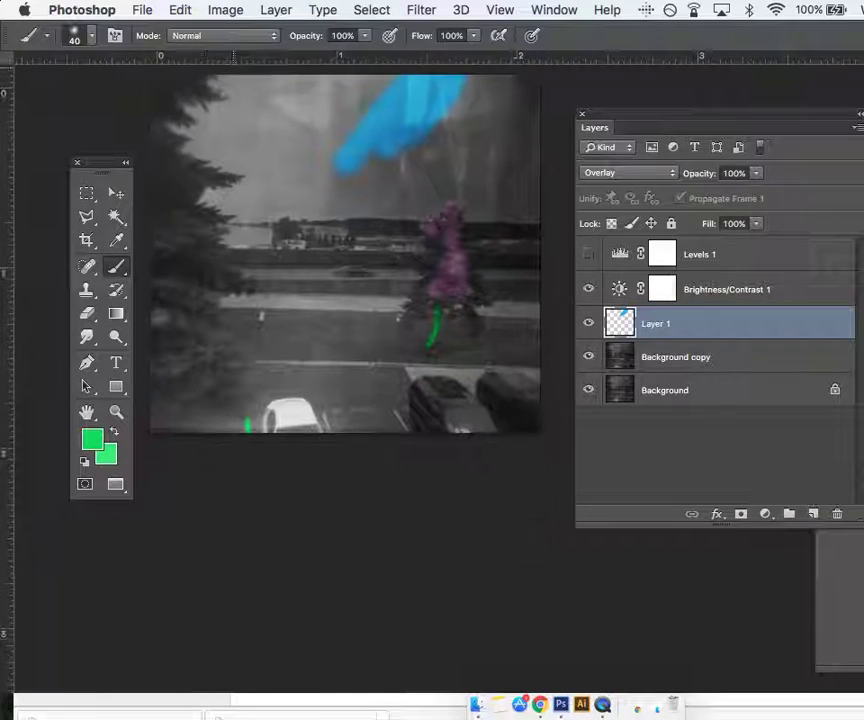
scroll(350, 370, "right", 2)
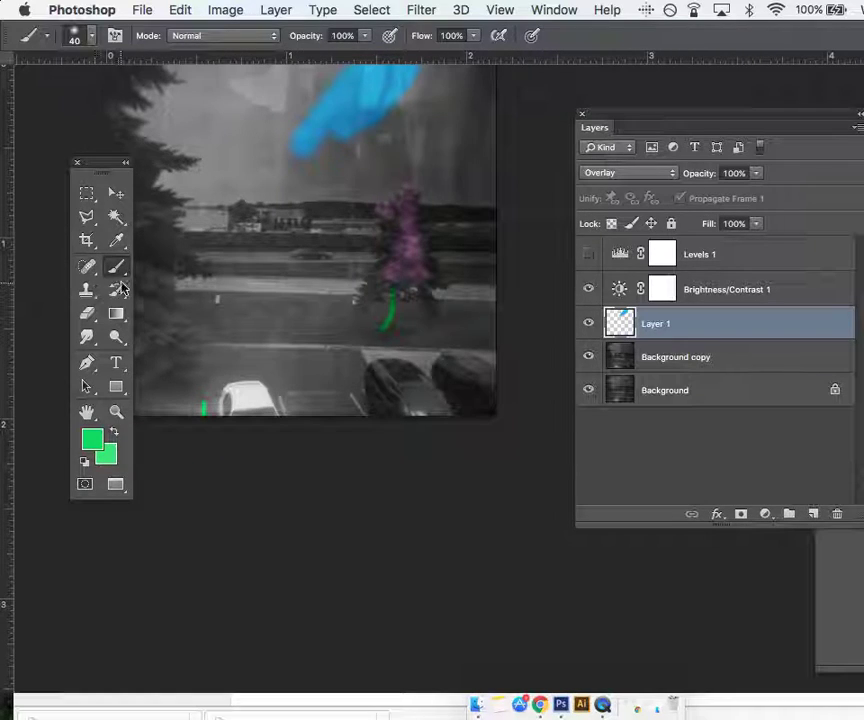